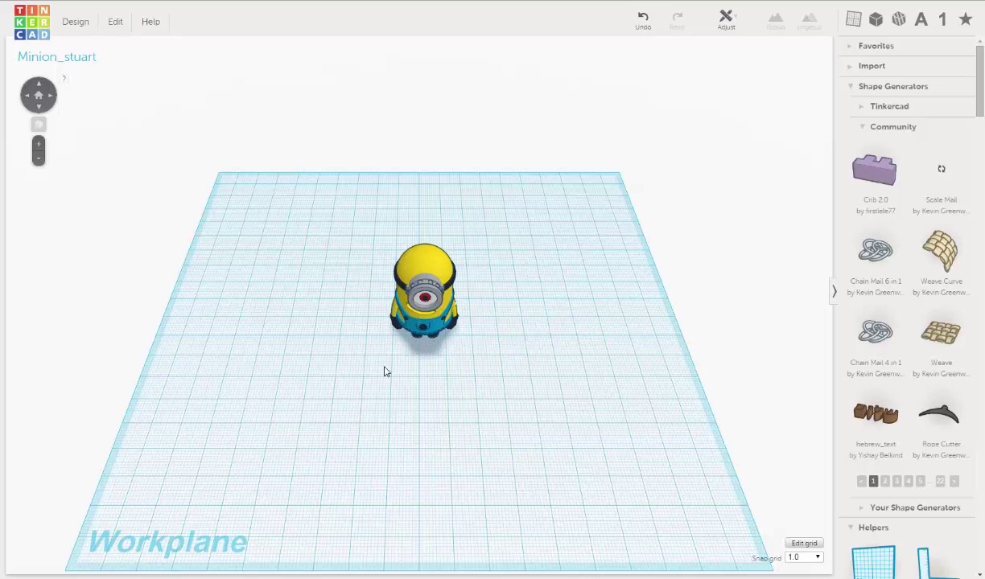
- Orbit down and zoom in to a close, low front view of the minion
right_drag(450, 302, 449, 264)
scroll(449, 264, up, 8)
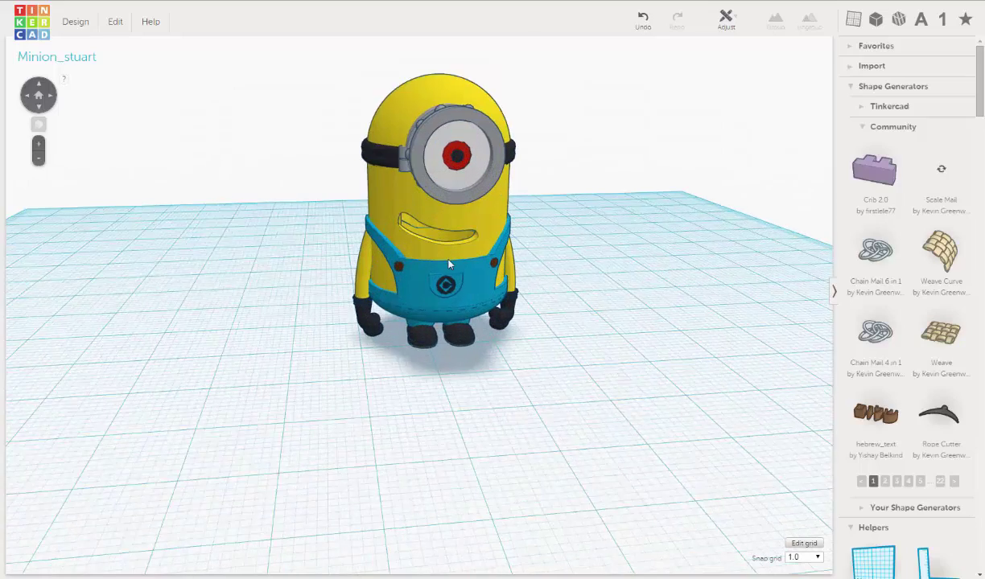
right_drag(470, 257, 439, 187)
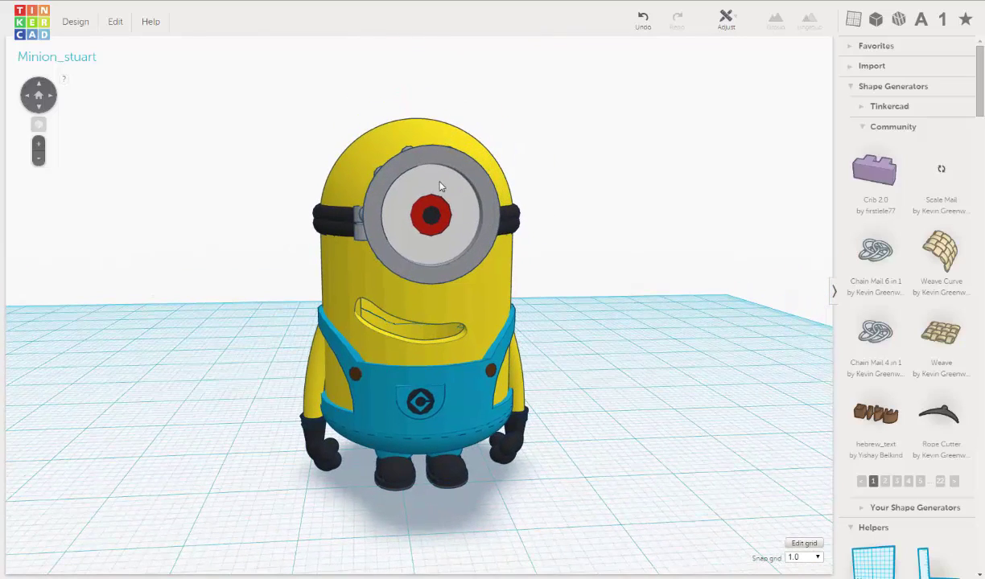
- Ungroup the goggle eye twice and select its inner Cylinder Quarter piece
click(439, 187)
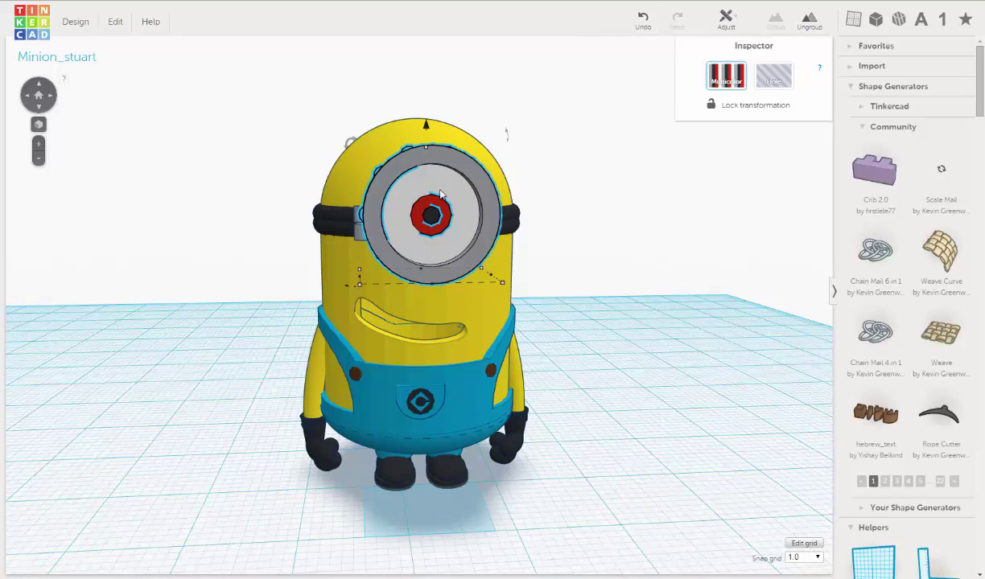
click(809, 20)
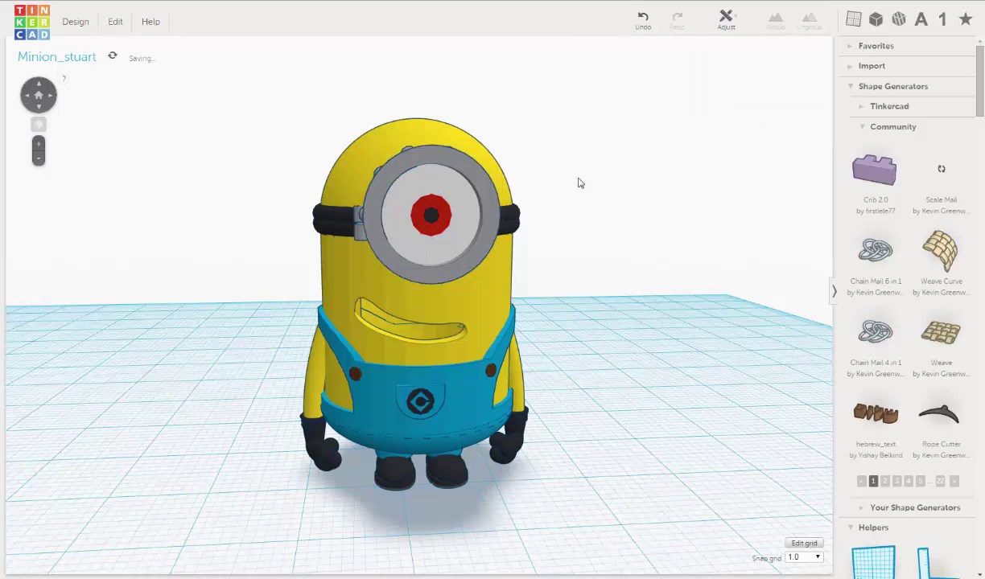
right_drag(596, 190, 537, 283)
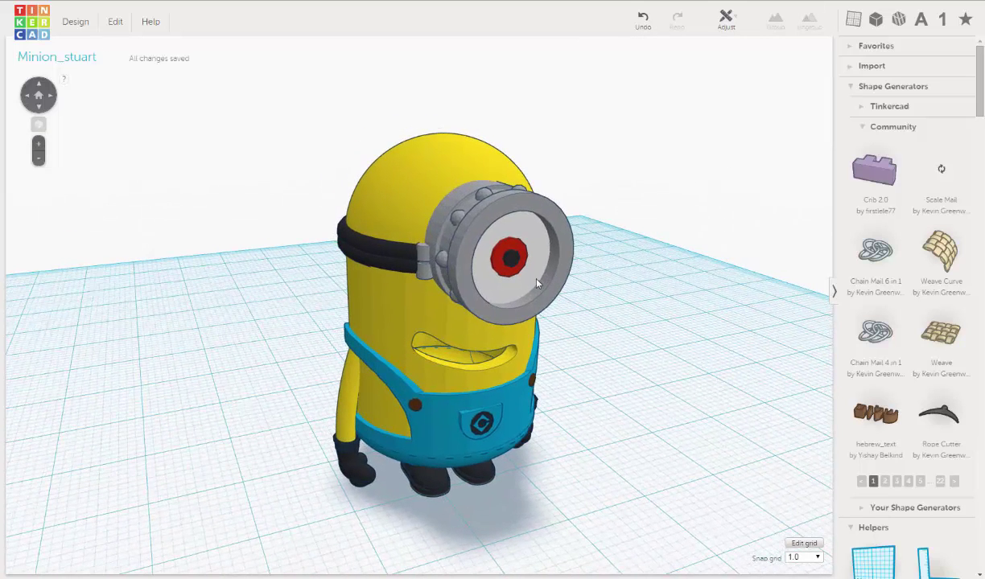
click(525, 287)
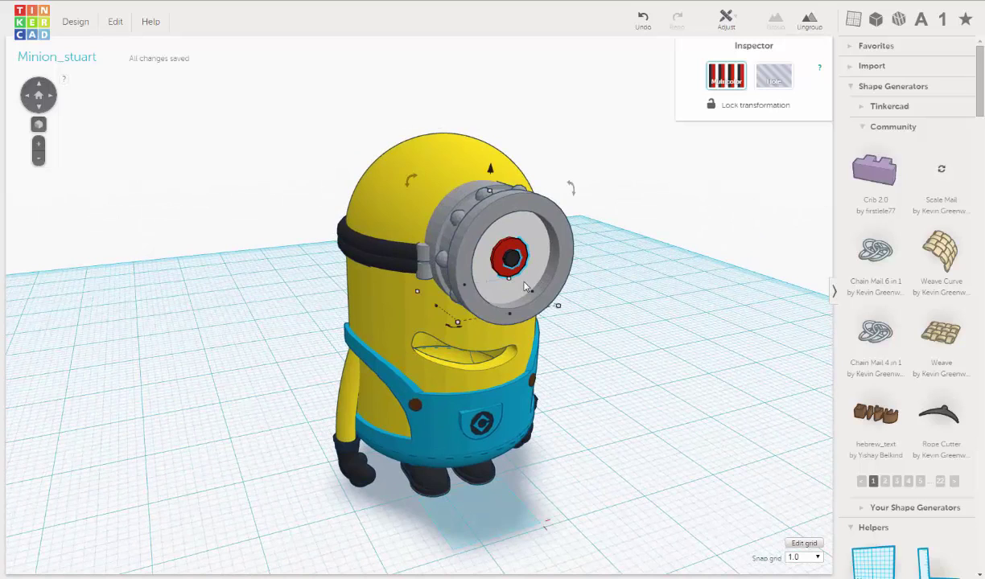
click(809, 19)
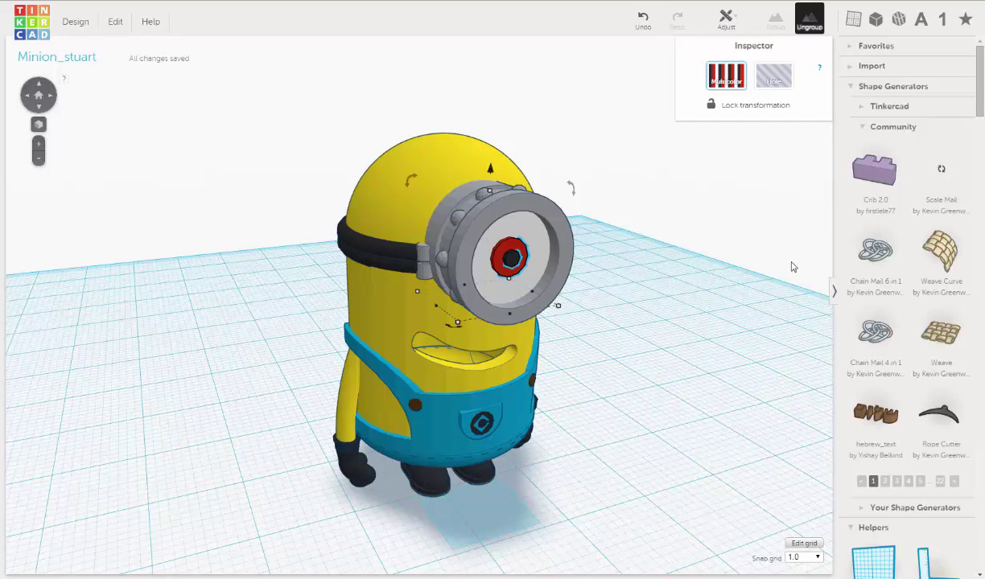
click(523, 288)
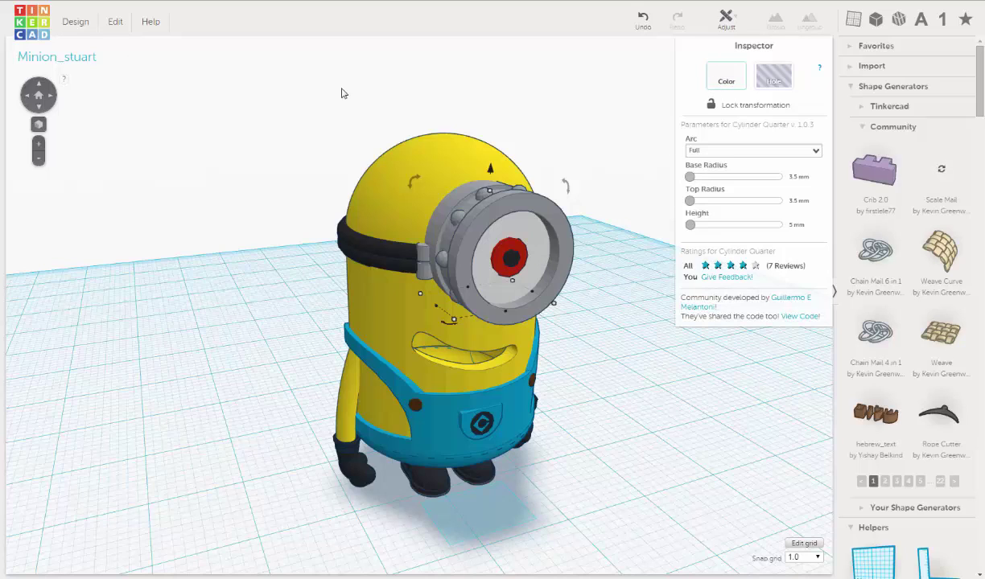
- Duplicate the eye's inner cylinder piece with Edit > Duplicate
click(111, 27)
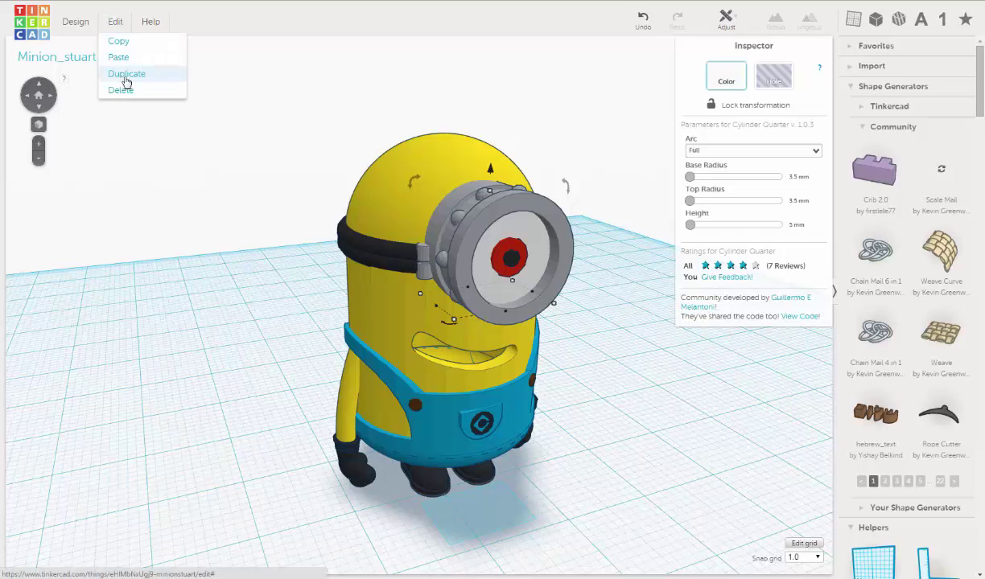
click(122, 74)
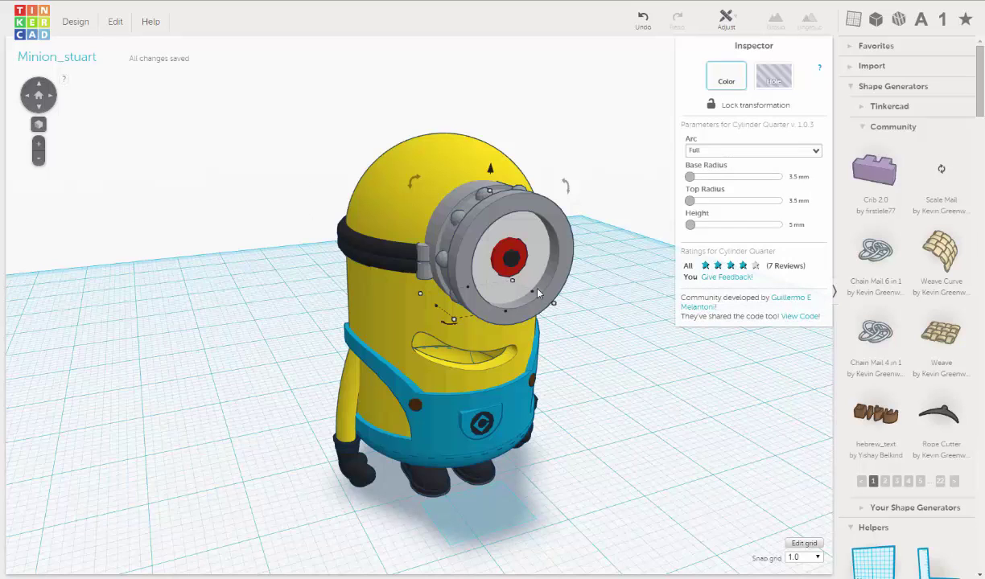
right_drag(515, 368, 558, 357)
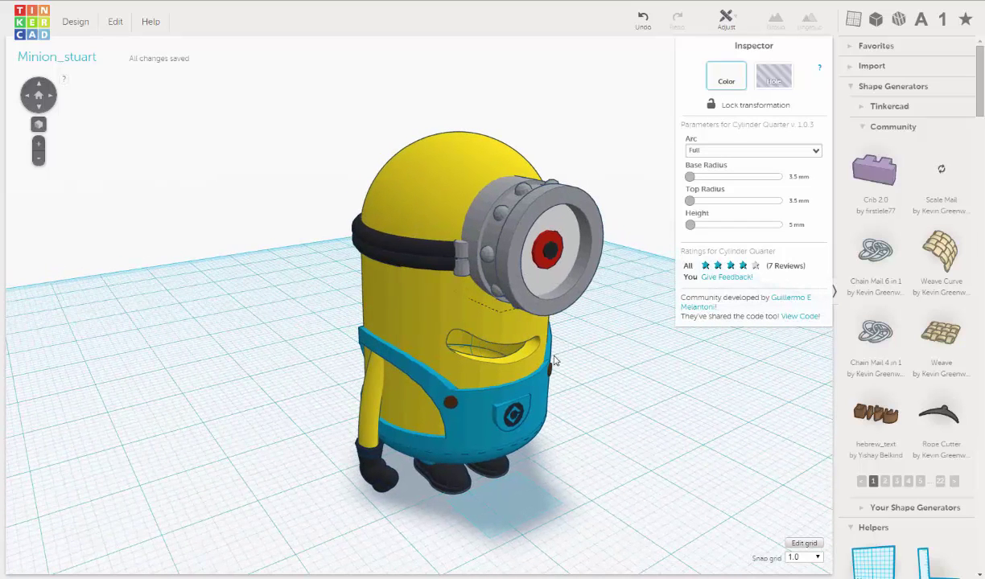
- Set the copy's arc to Half and nudge it slightly right
click(715, 152)
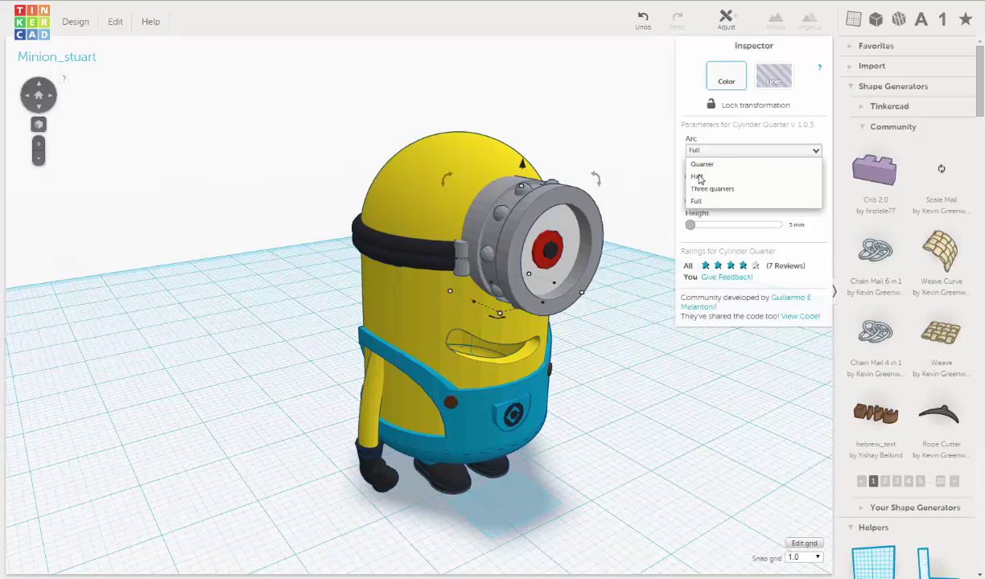
click(696, 177)
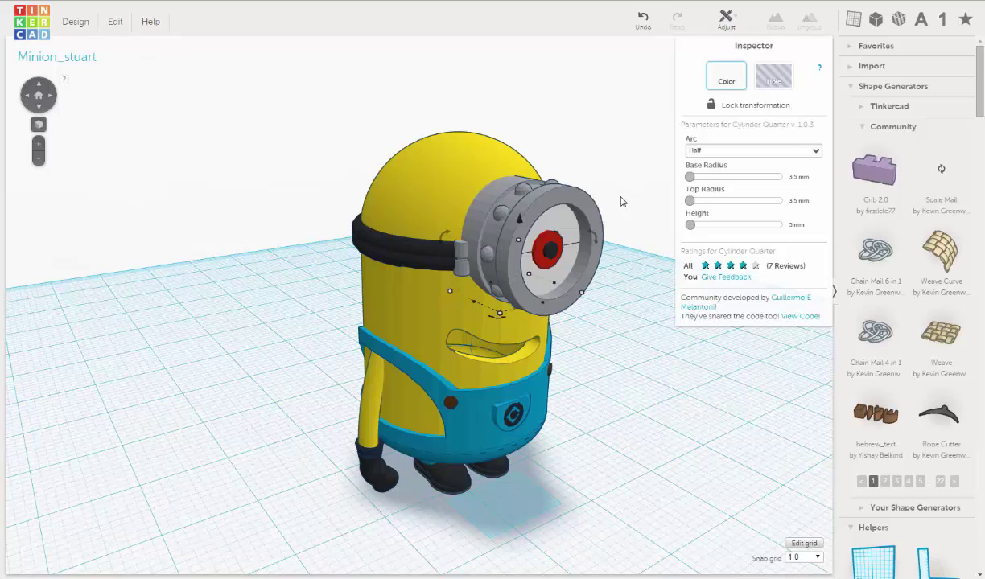
right_drag(587, 335, 638, 347)
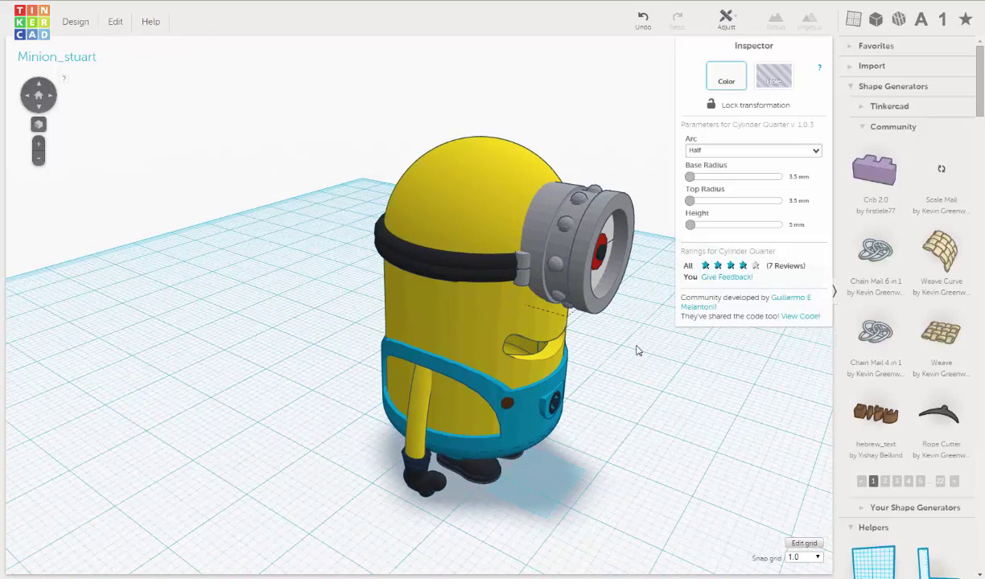
key(Right)
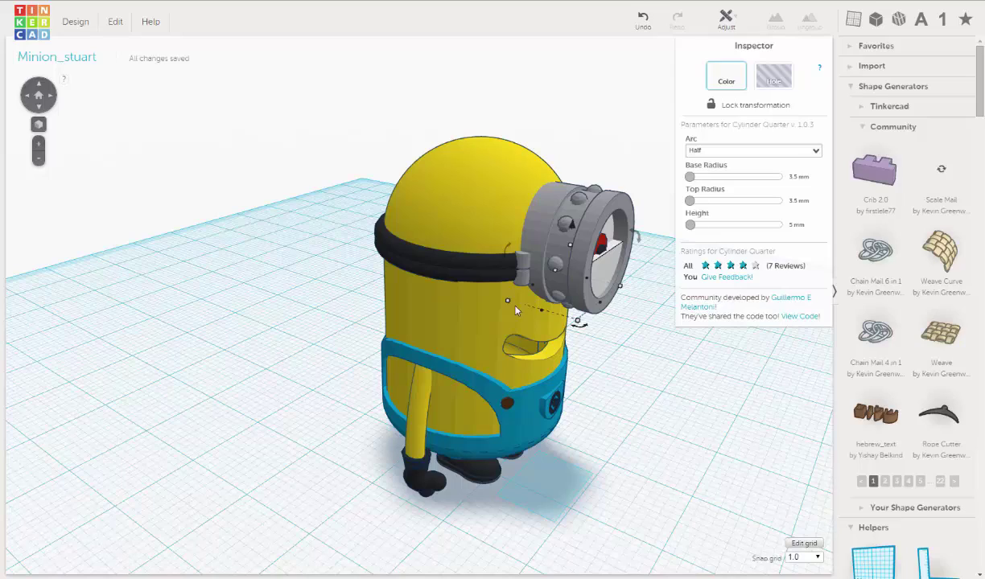
right_drag(636, 350, 494, 294)
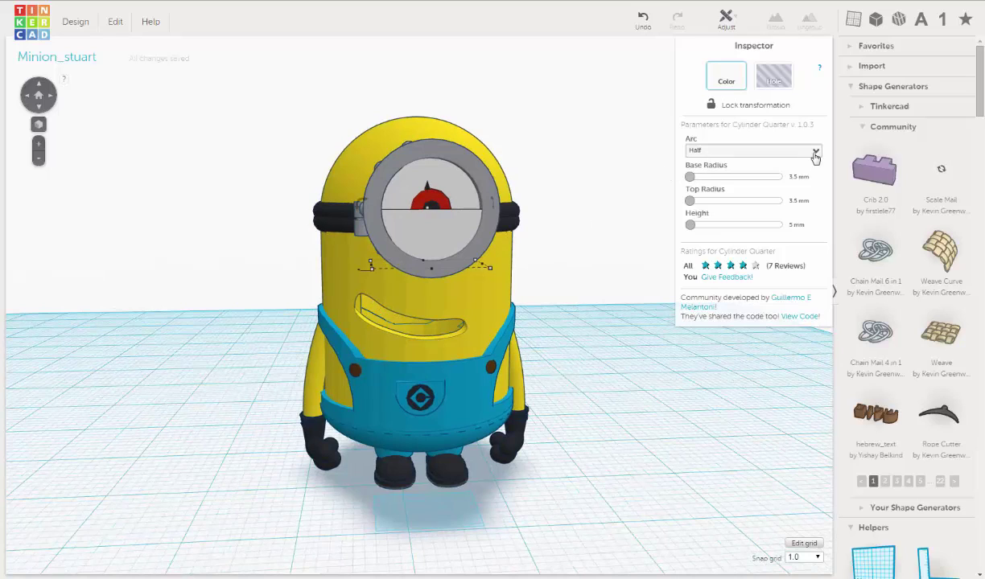
- Slide the grey half-cylinder copy out of the goggle to sit beside the minion's head
click(815, 153)
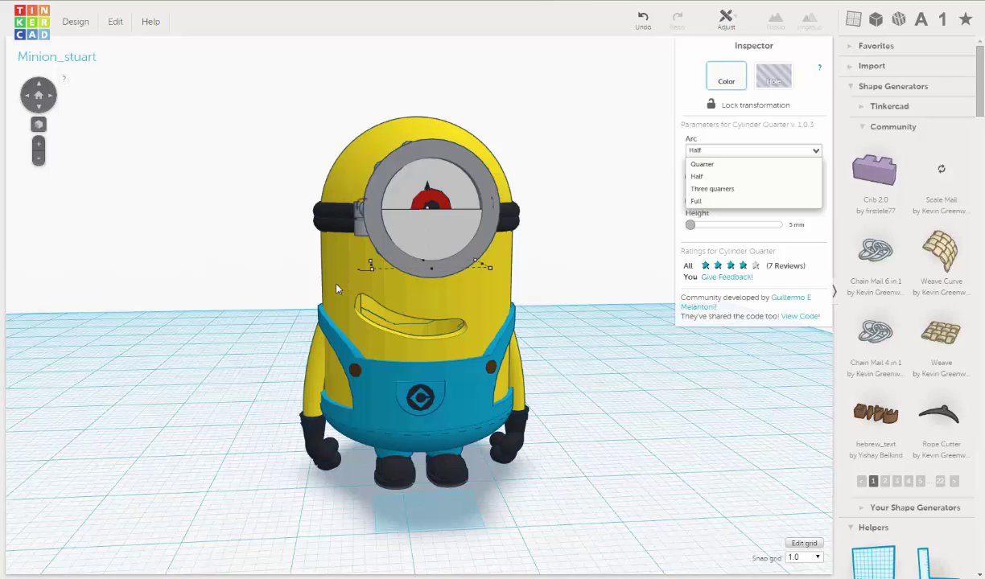
right_drag(456, 292, 567, 276)
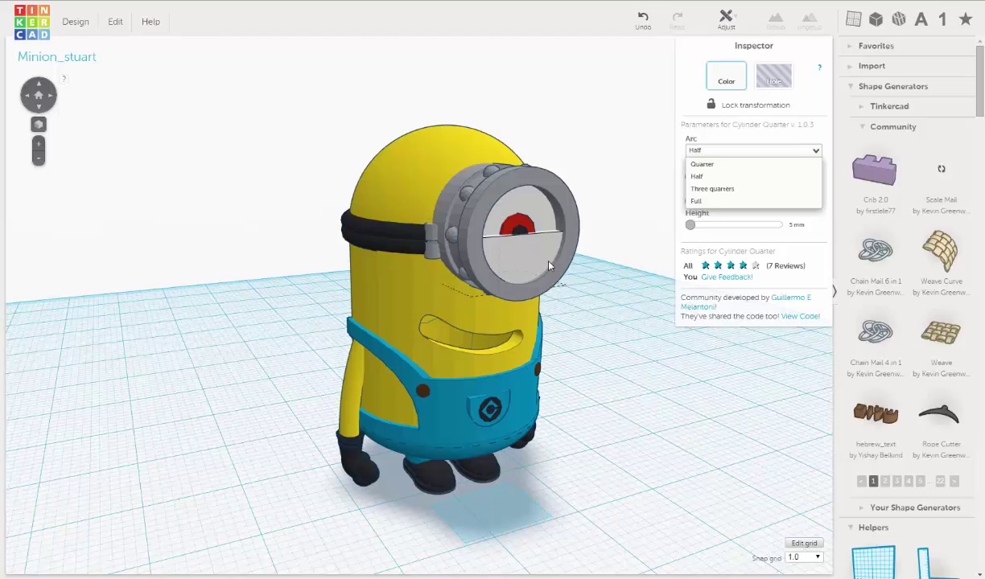
right_drag(524, 250, 576, 274)
right_drag(490, 266, 554, 285)
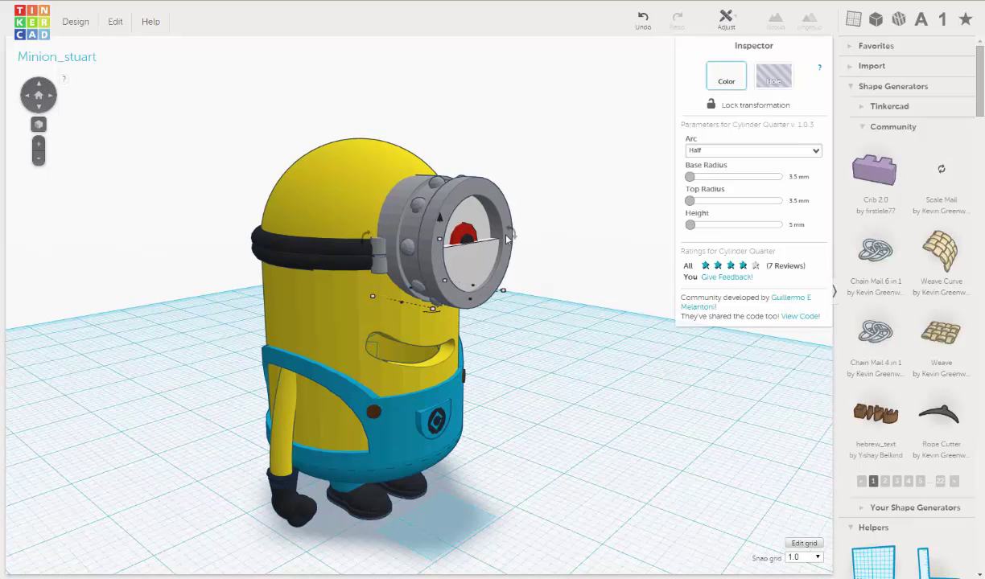
right_drag(530, 292, 536, 299)
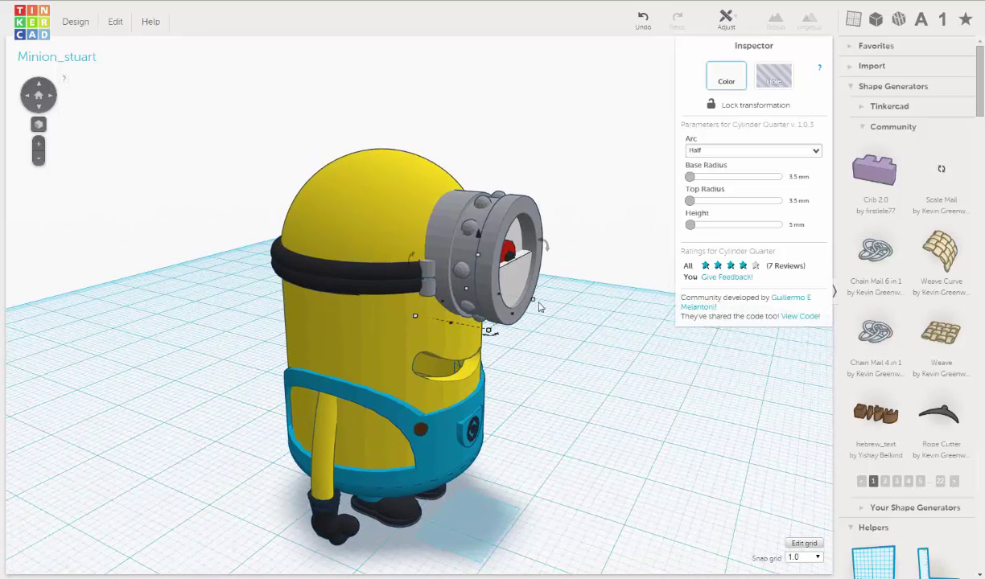
right_drag(522, 375, 486, 377)
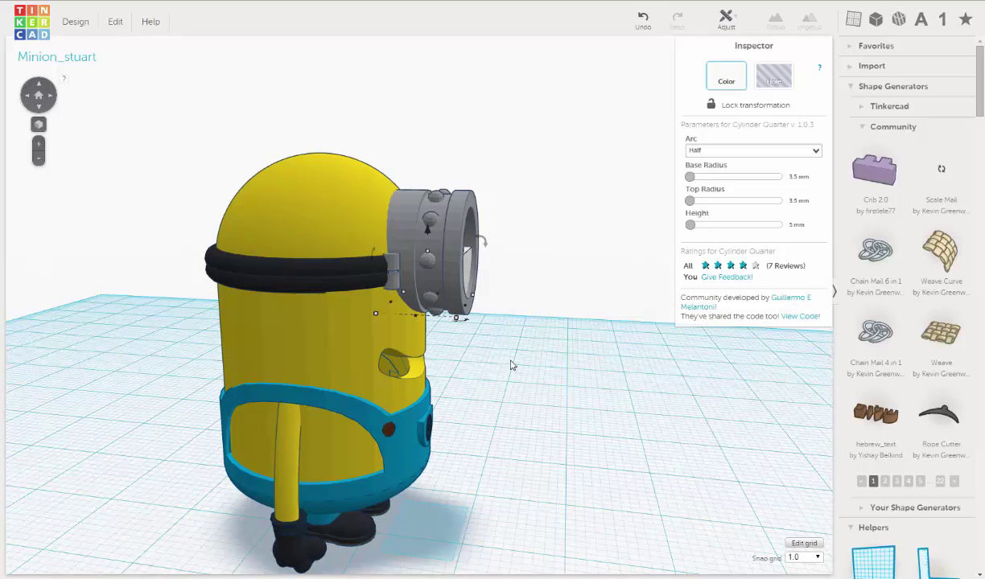
key(Right)
key(Right)
key(Right)
key(Right)
key(Right)
key(Right)
key(Right)
key(Right)
key(Right)
key(Right)
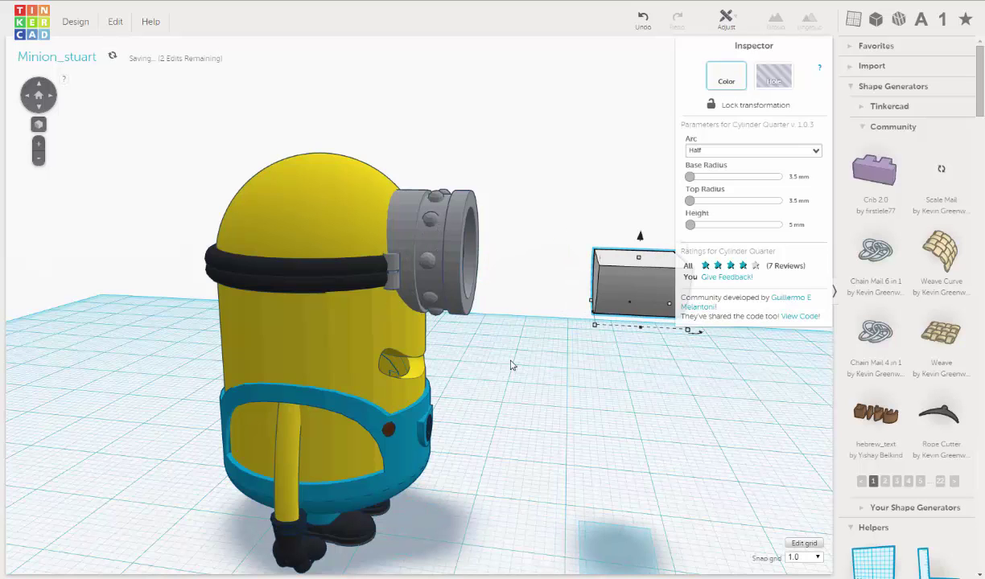
key(Left)
key(Left)
key(Left)
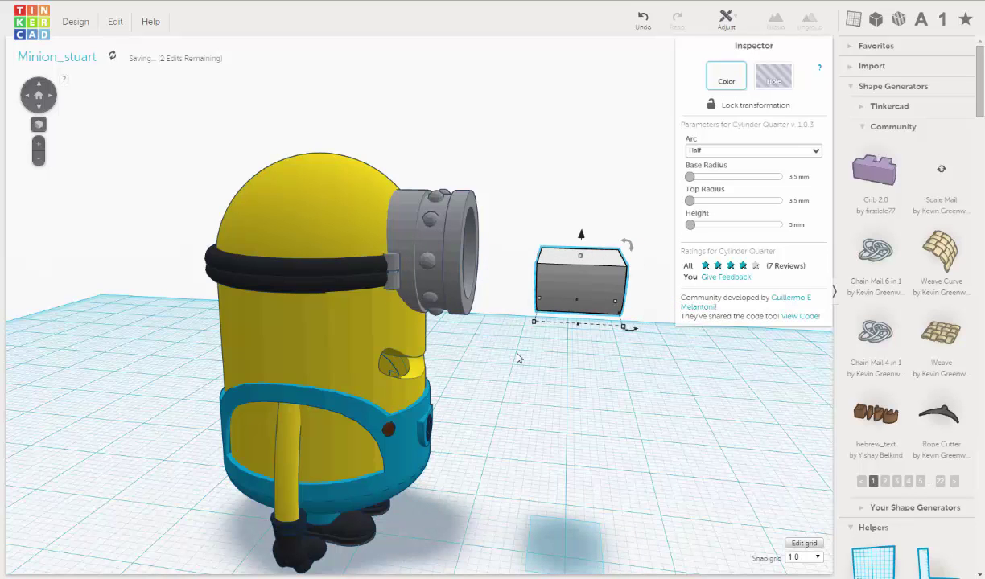
- Colour the half-cylinder yellow
mouse_move(444, 339)
right_down()
mouse_move(435, 352)
mouse_move(444, 346)
right_up()
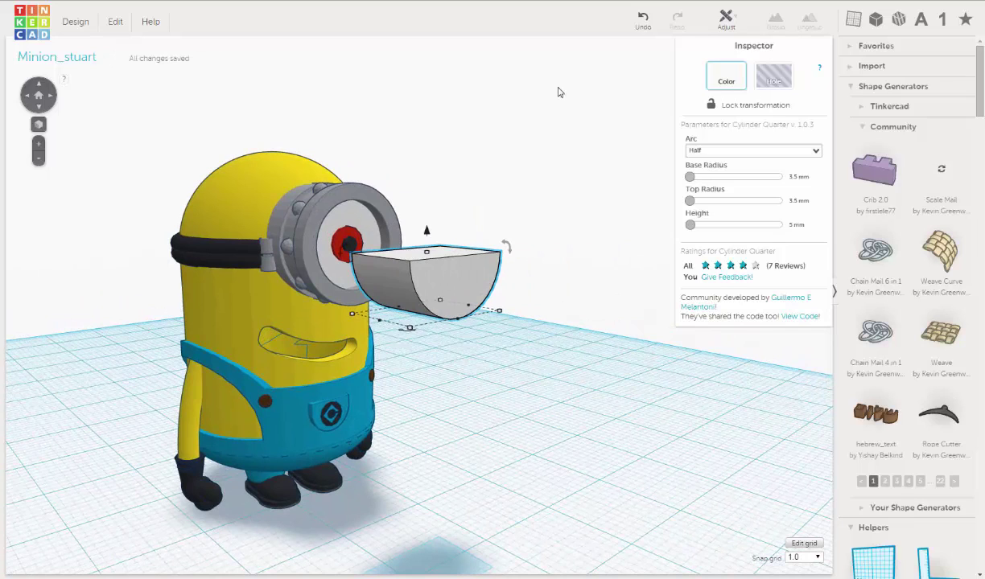
click(697, 76)
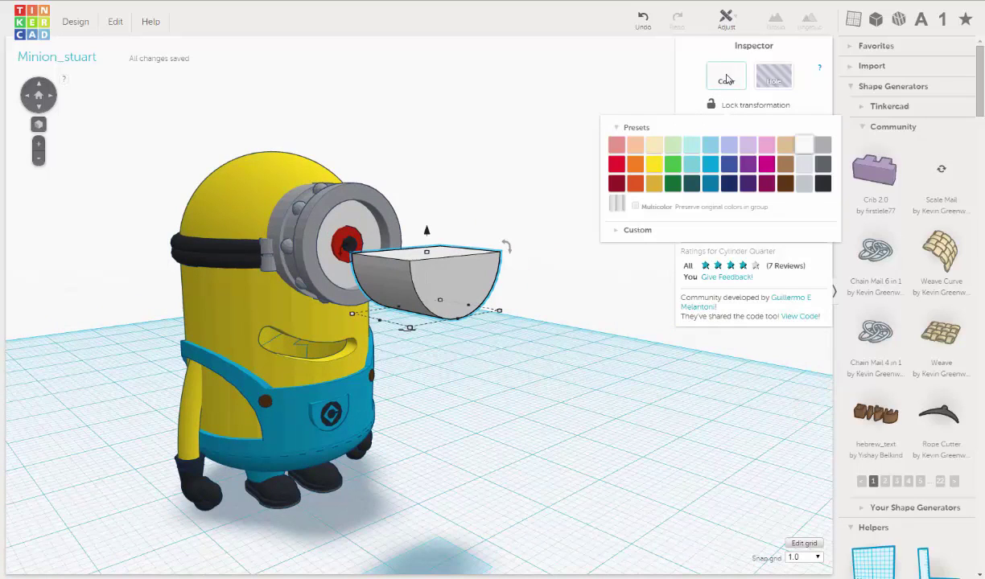
click(652, 171)
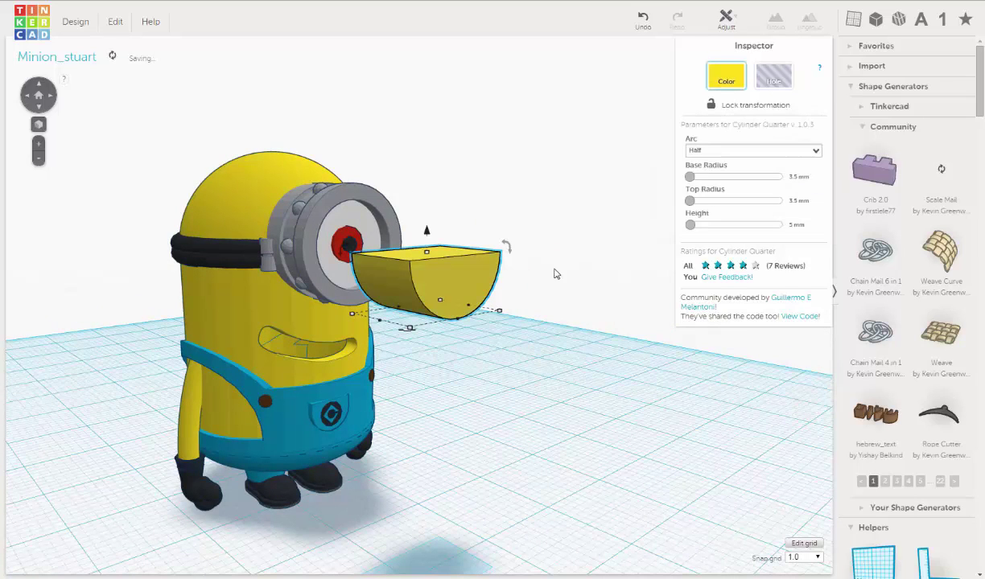
mouse_move(549, 285)
right_down()
mouse_move(553, 319)
mouse_move(670, 215)
mouse_move(558, 283)
right_up()
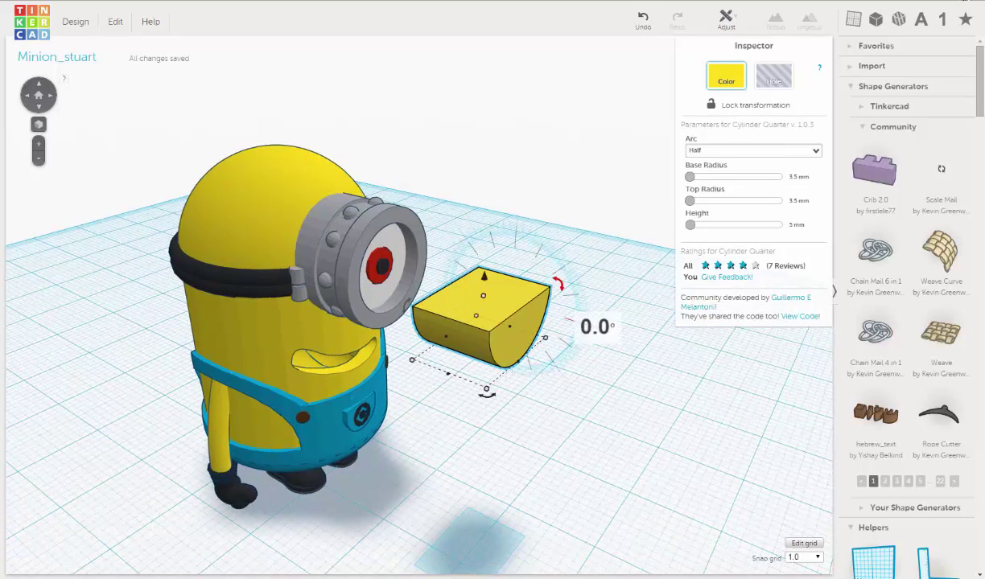
- Place a Helpers workplane on the half-cylinder's flat top face
click(855, 19)
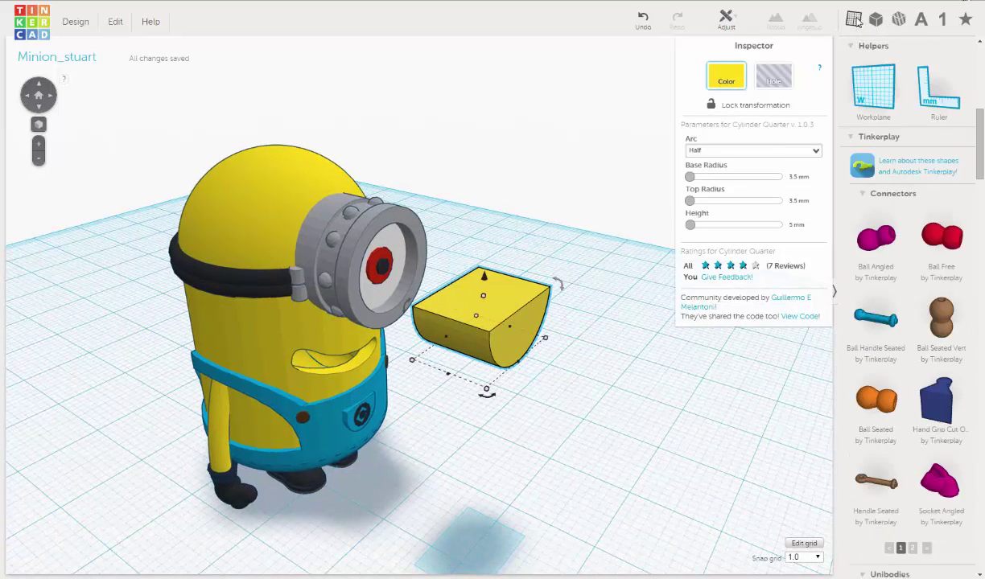
click(880, 93)
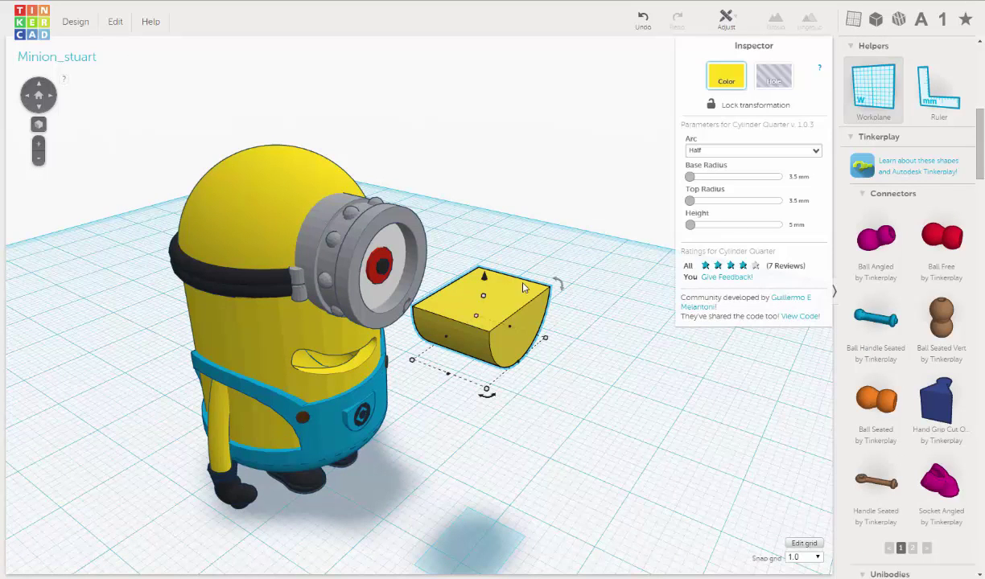
click(505, 303)
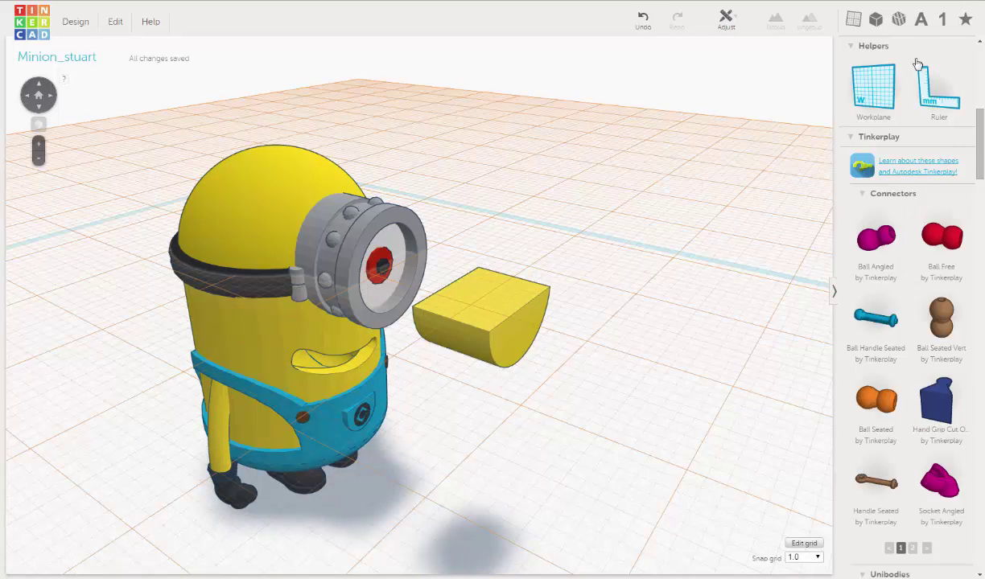
- Drop a Box Hole onto the half-cylinder and resize it to 9 by 12 mm
click(900, 20)
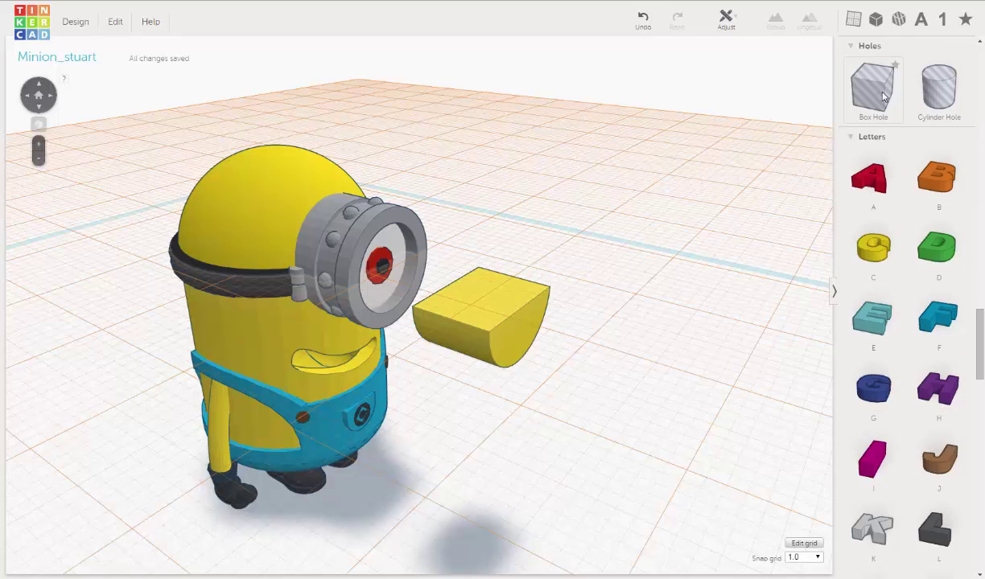
drag(877, 96, 508, 302)
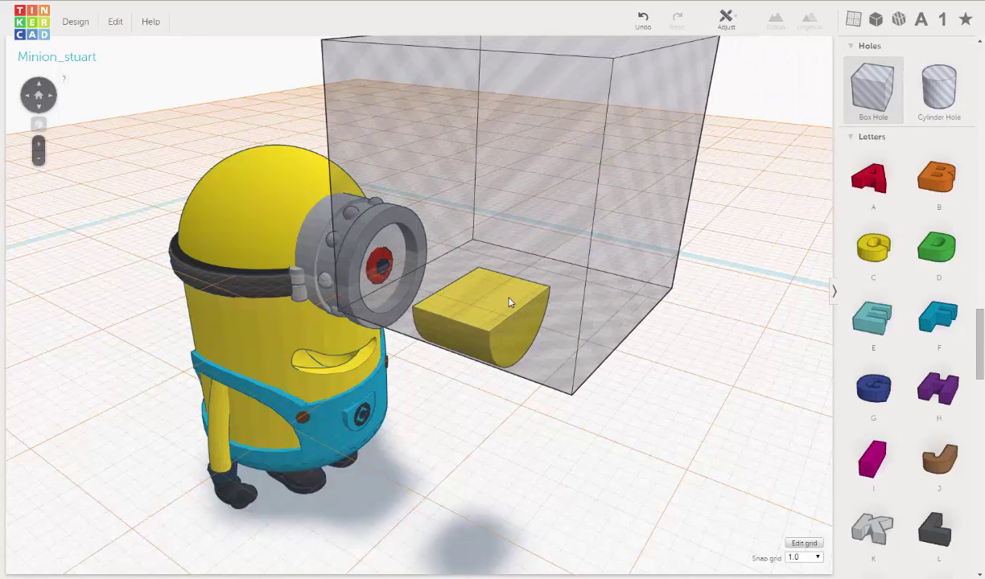
drag(549, 169, 549, 165)
scroll(540, 84, down, 3)
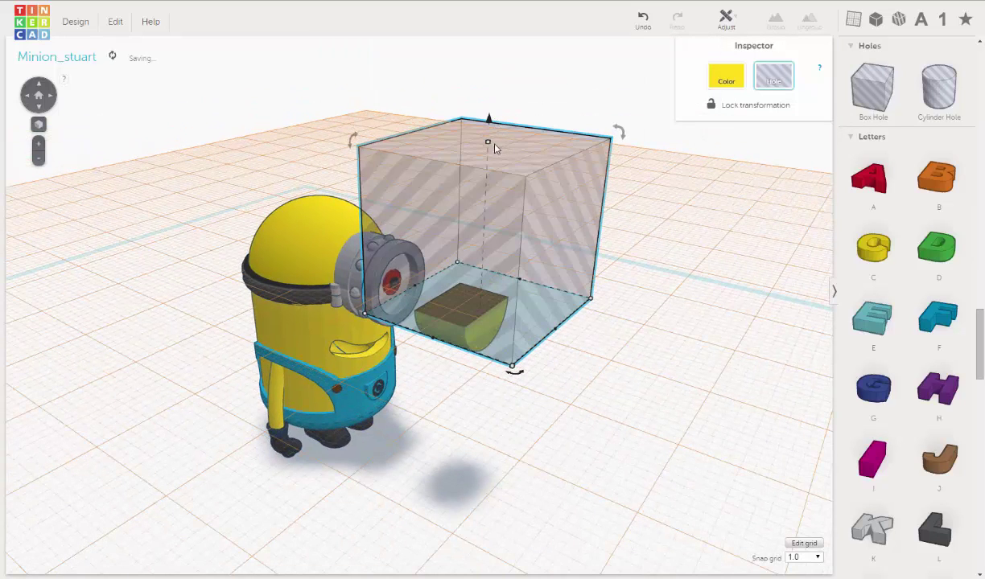
drag(487, 143, 472, 284)
drag(555, 335, 495, 324)
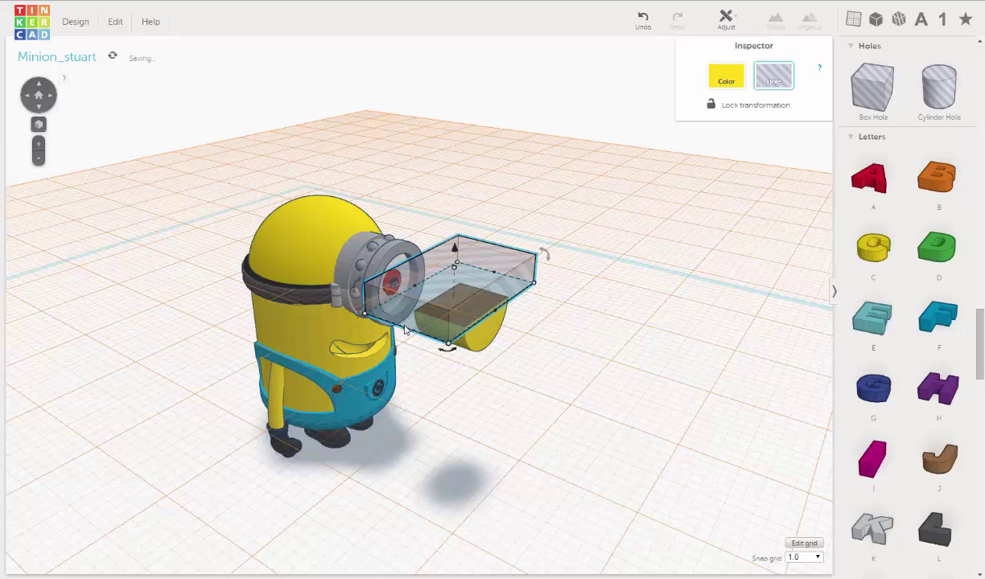
drag(405, 331, 429, 325)
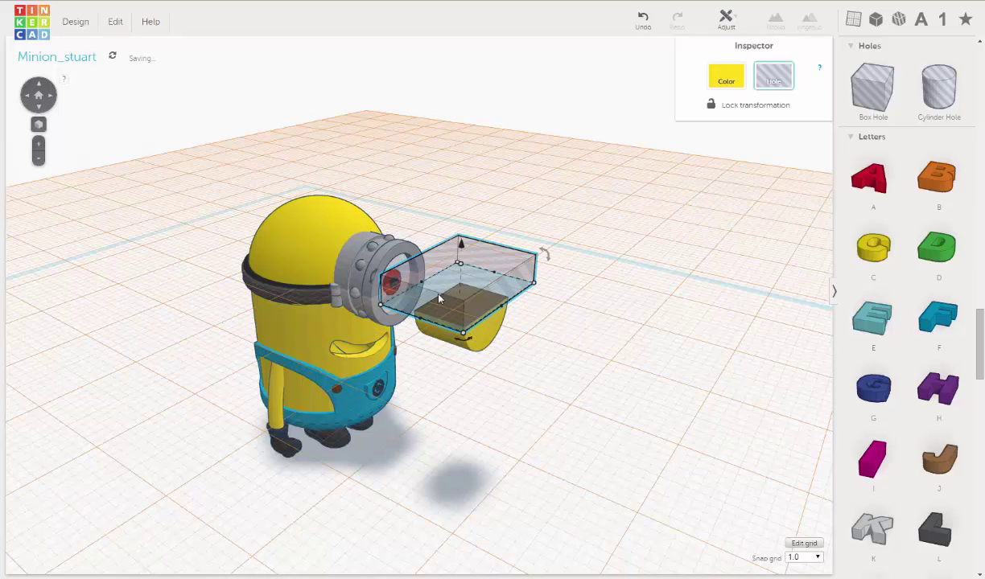
right_drag(456, 312, 443, 324)
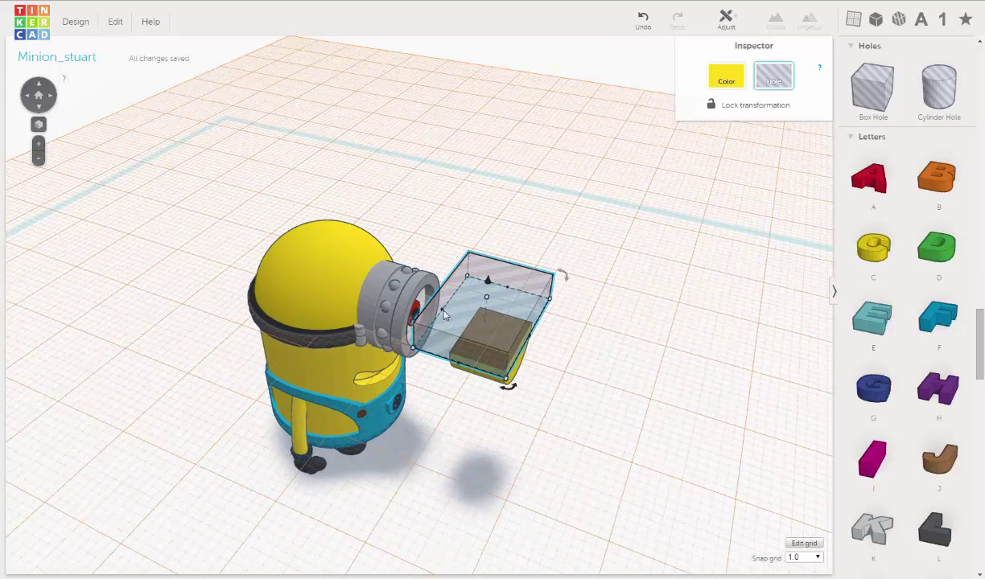
drag(441, 314, 462, 341)
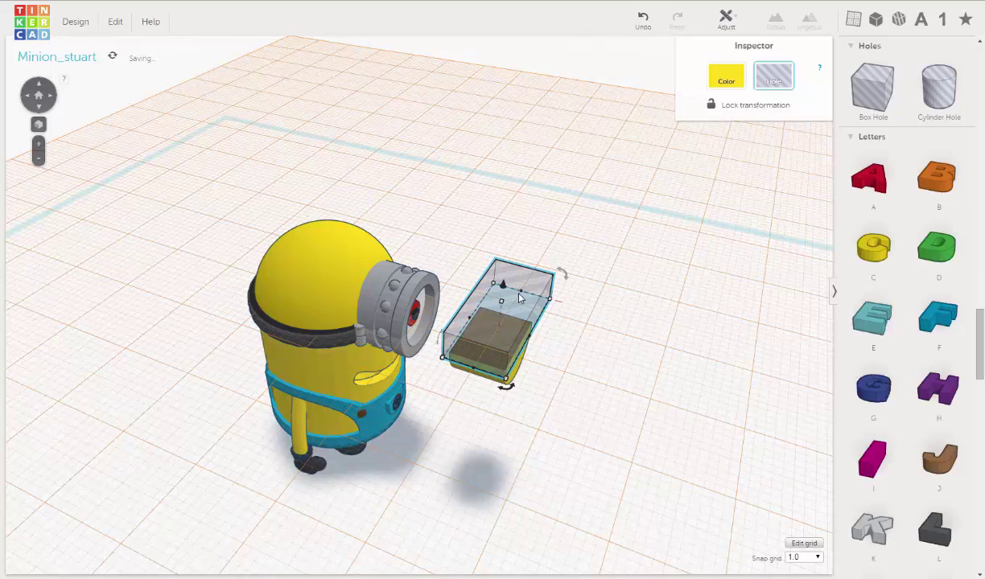
drag(520, 293, 509, 315)
- Sink the box hole slightly into the half-cylinder and flatten it to 2 mm tall
right_drag(509, 315, 544, 296)
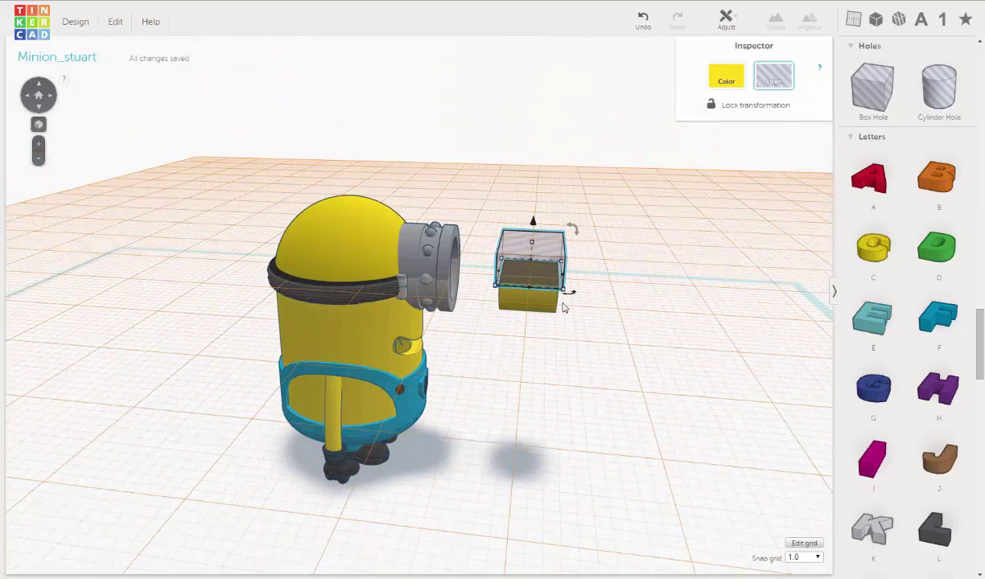
scroll(515, 278, up, 3)
right_drag(478, 244, 405, 264)
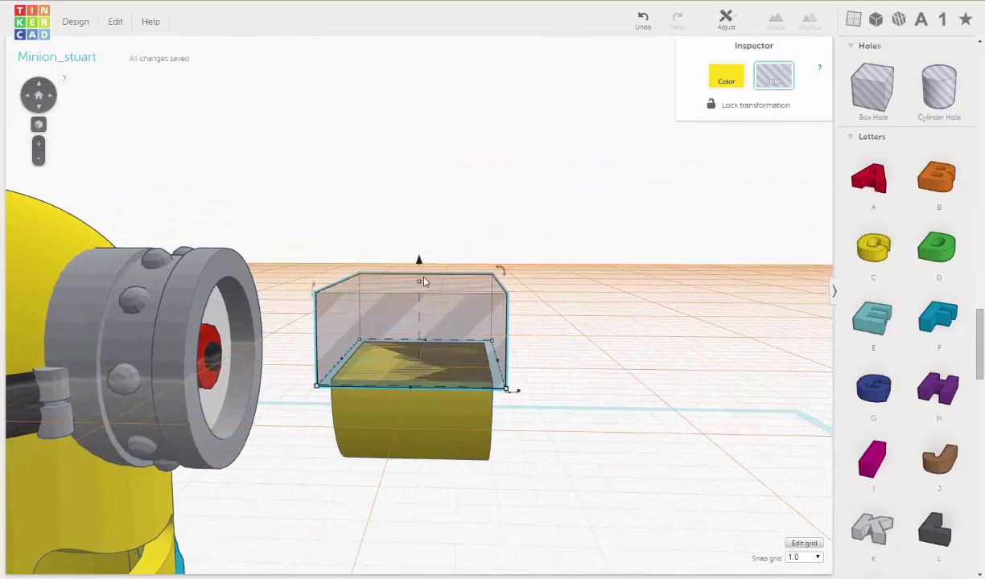
mouse_move(419, 262)
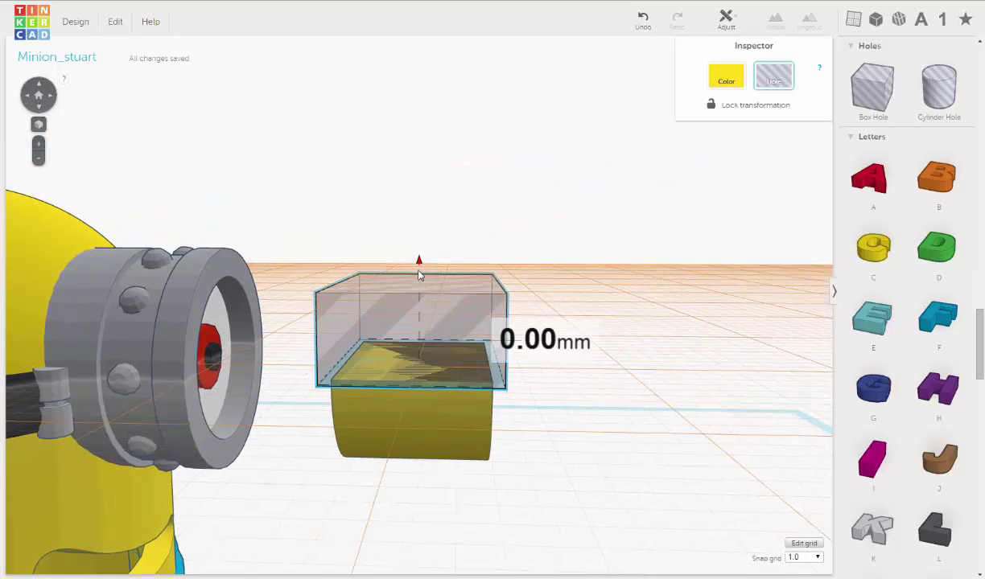
drag(418, 271, 417, 302)
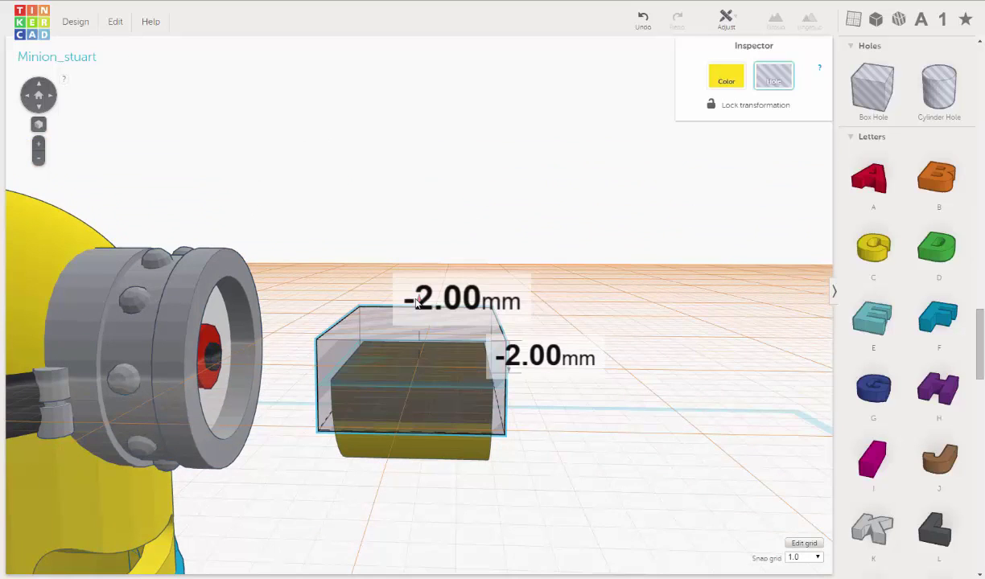
right_drag(373, 353, 519, 335)
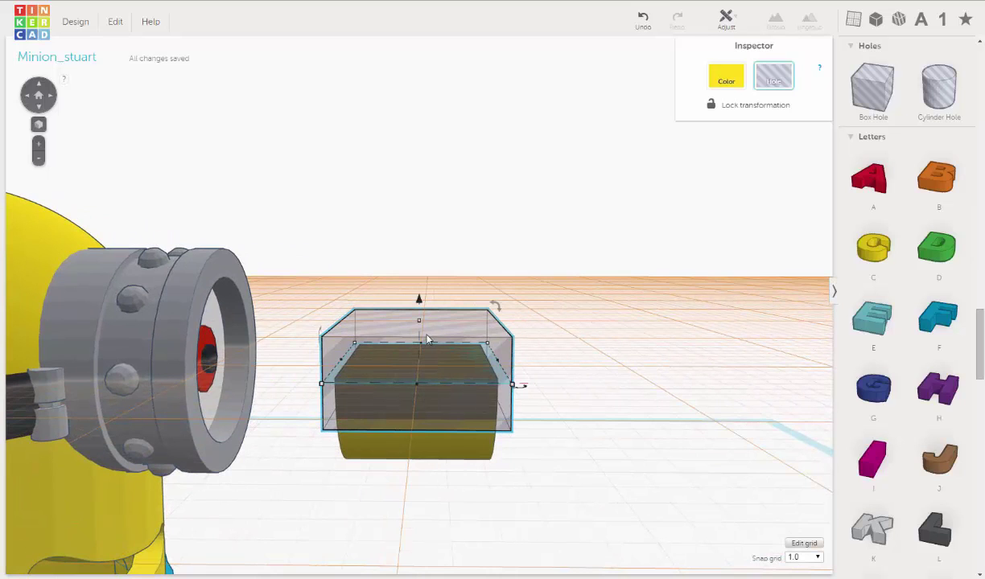
right_drag(436, 334, 438, 325)
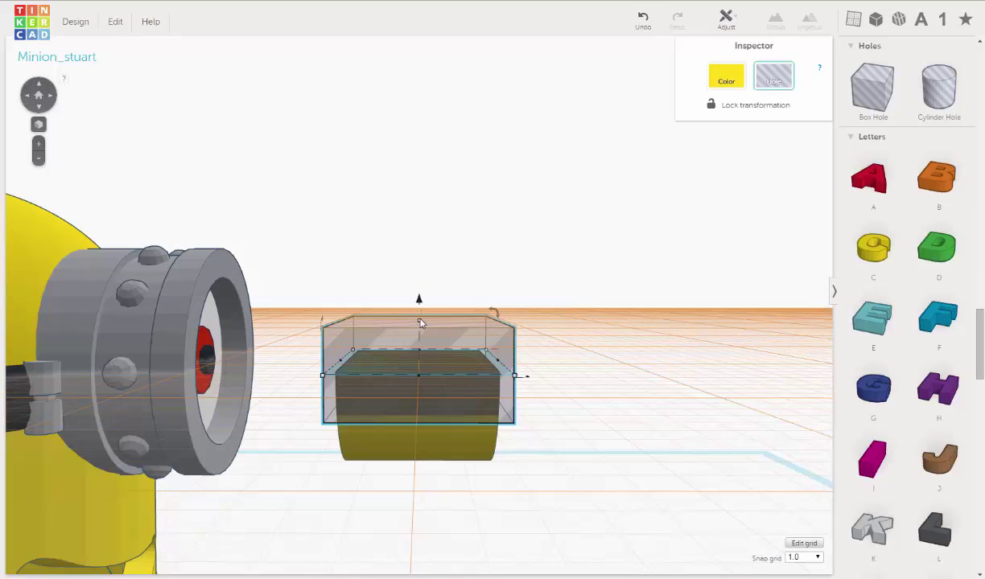
drag(420, 323, 416, 350)
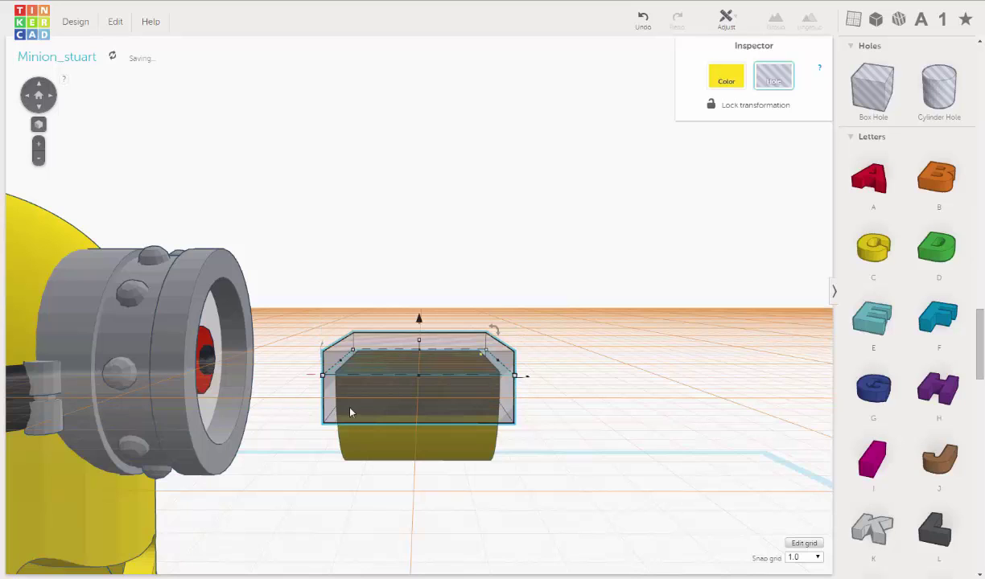
- Group the box hole with the half-cylinder and slide the trimmed eyelid left into the goggle
shift+click(463, 442)
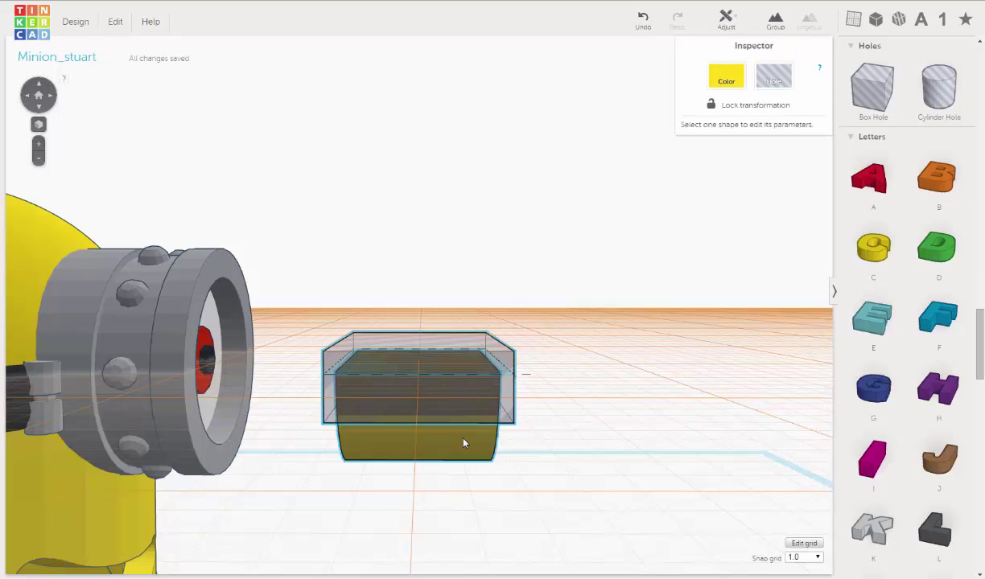
click(776, 32)
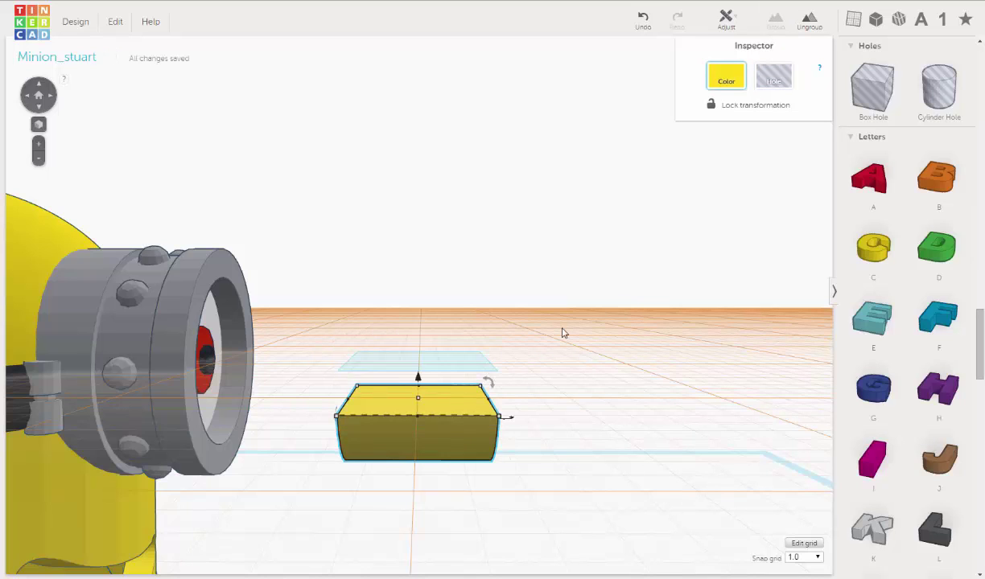
key(Left)
key(Left)
key(Left)
key(Left)
key(Left)
key(Left)
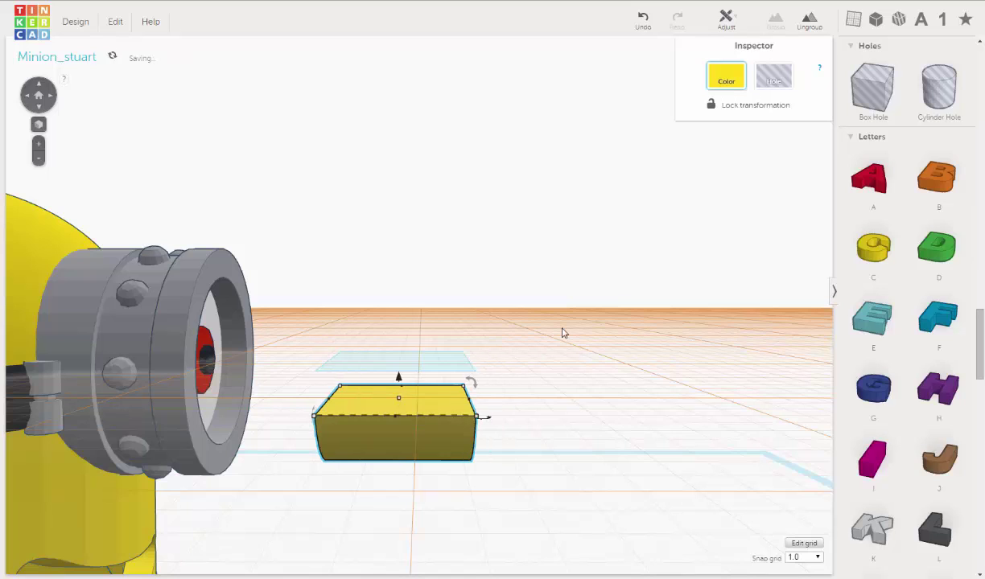
key(Left)
key(Left)
key(Left)
key(Left)
key(Left)
key(Left)
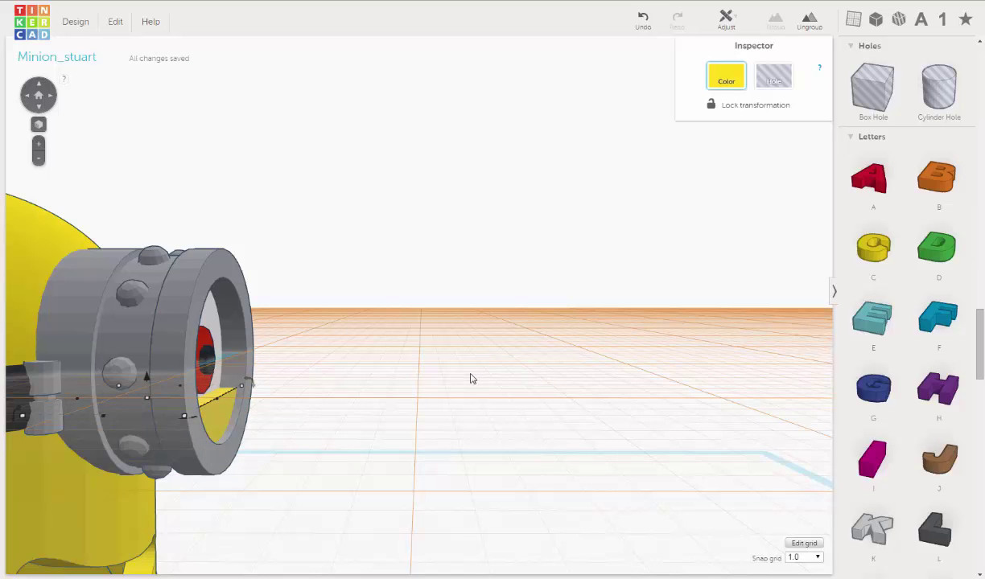
- Lower the eyelid to -4.99 mm elevation inside the goggle
key(f)
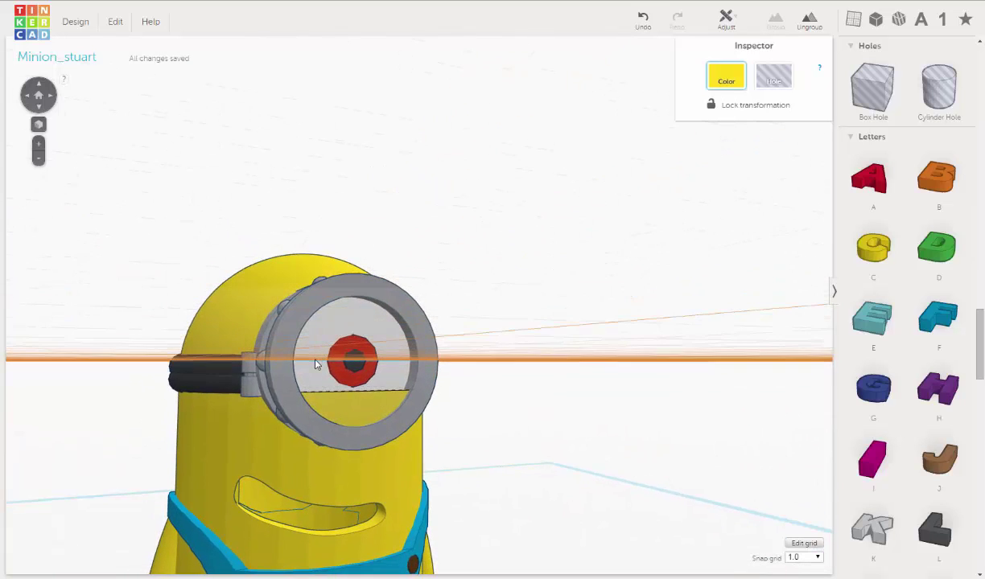
right_drag(316, 363, 480, 374)
scroll(480, 374, down, 3)
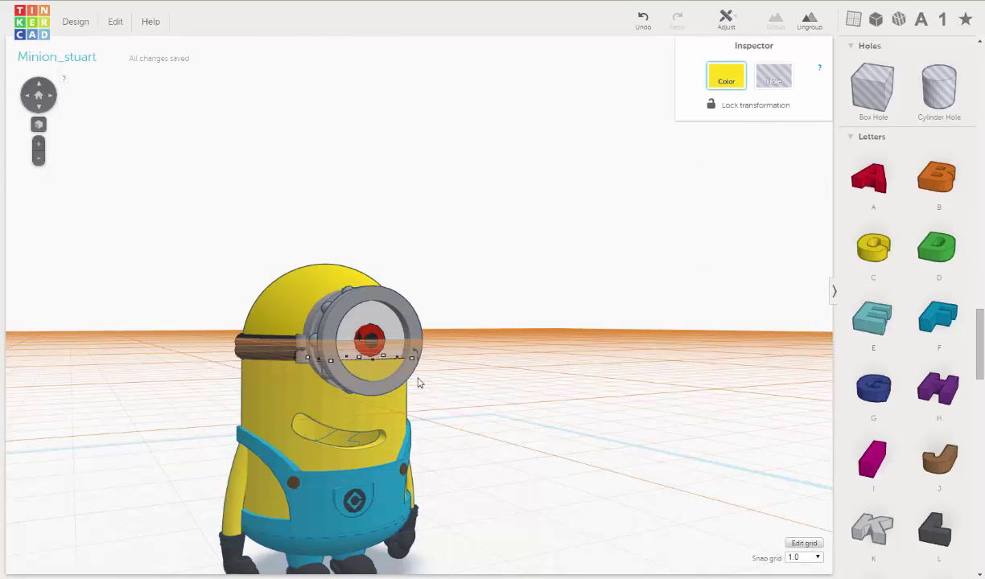
scroll(364, 351, up, 3)
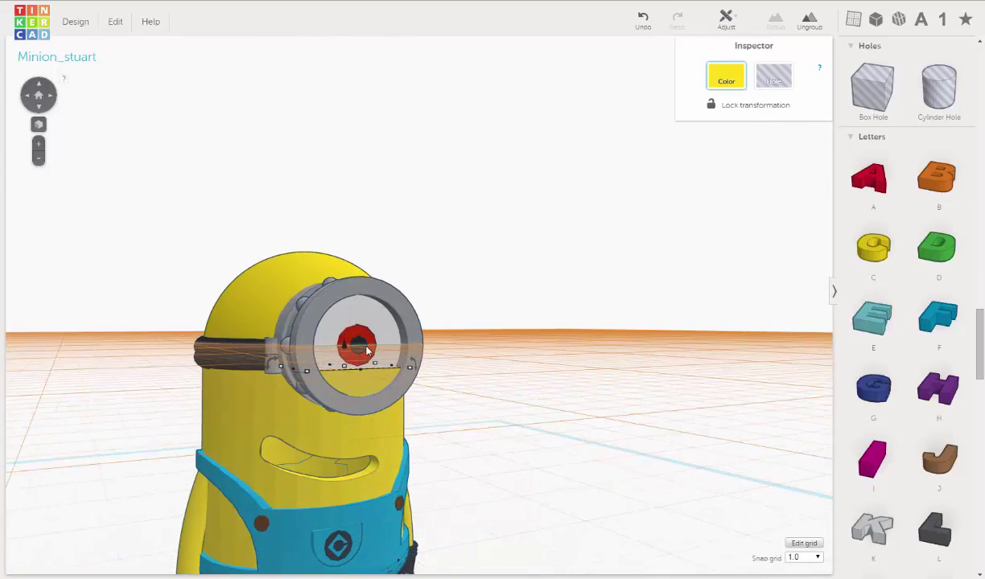
mouse_move(344, 349)
mouse_down()
mouse_move(343, 359)
mouse_move(343, 348)
mouse_up()
right_drag(394, 354, 531, 298)
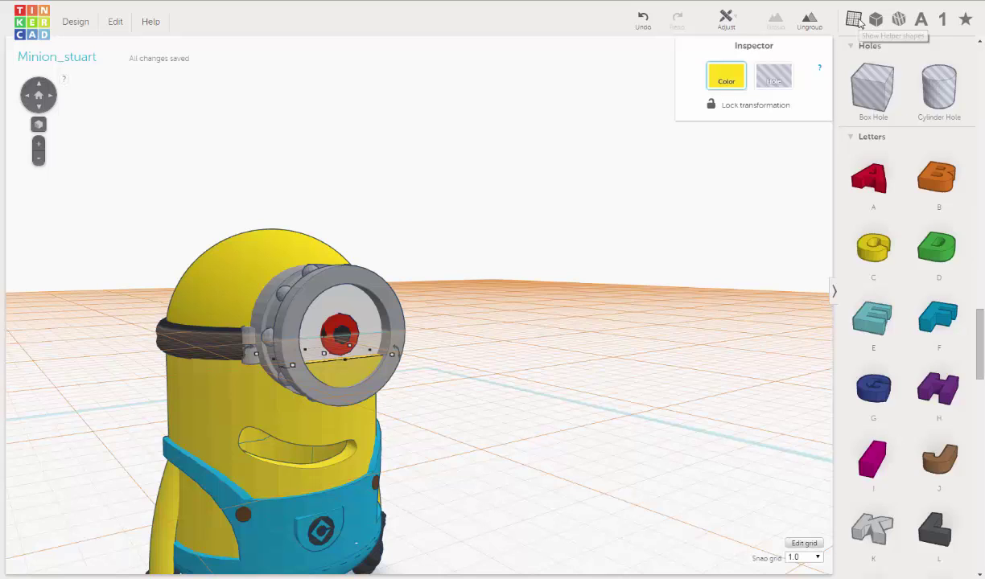
- Deselect everything and view the minion at an angle to check the eyelid
scroll(884, 98, up, 10)
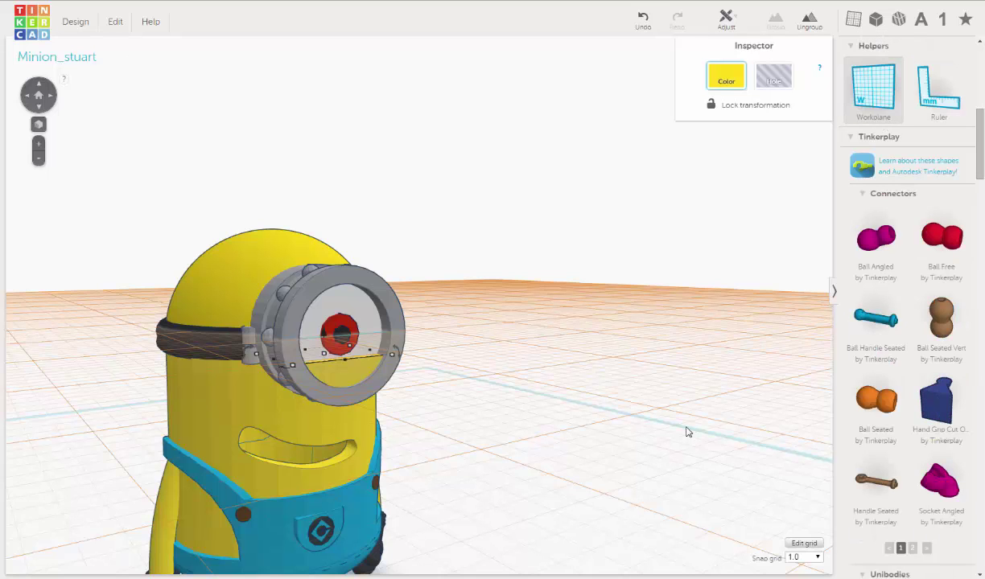
click(686, 432)
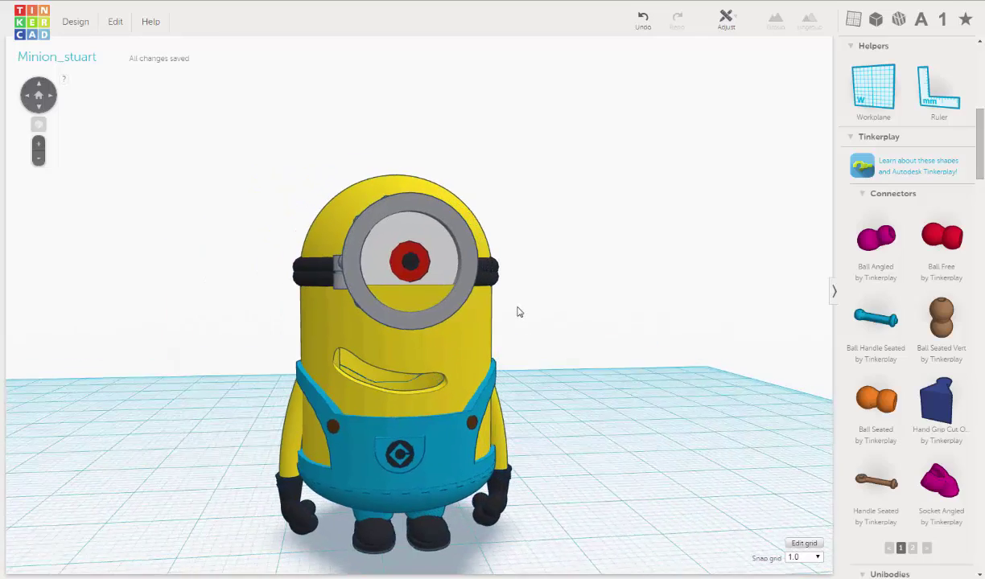
right_drag(519, 312, 351, 287)
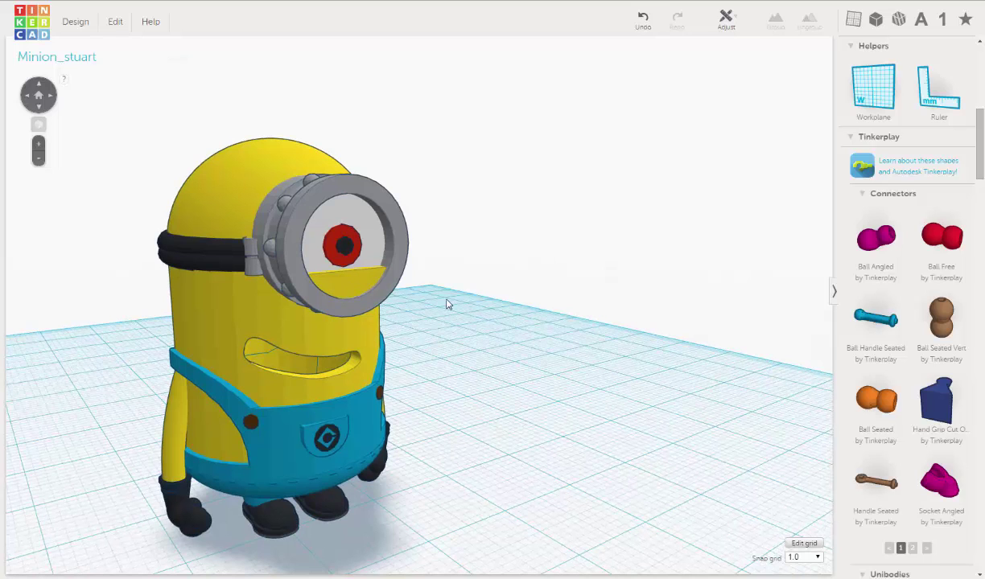
scroll(499, 308, up, 3)
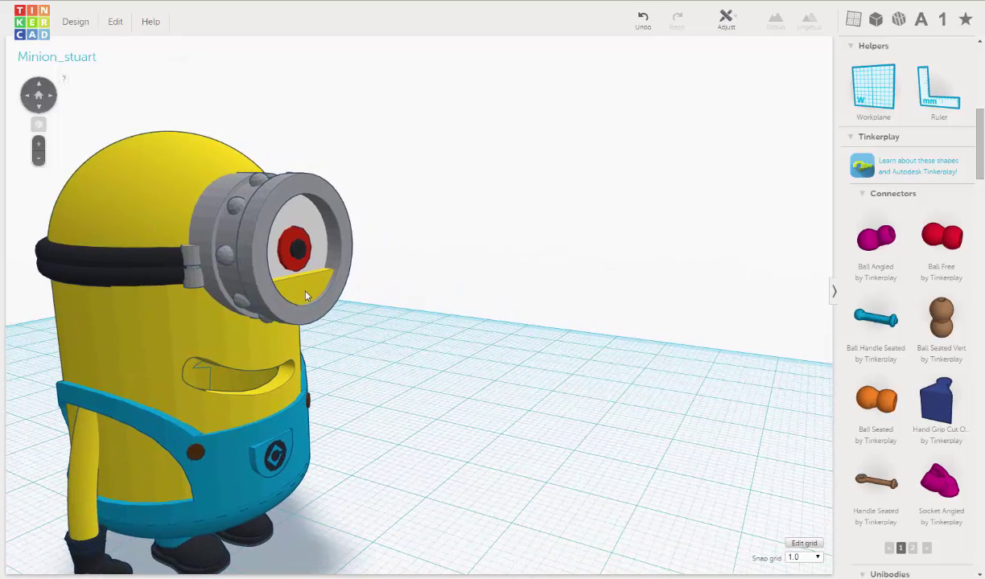
- Move the eyelid out, ungroup it, and lower the hole box to a 26.00 mm top
click(306, 296)
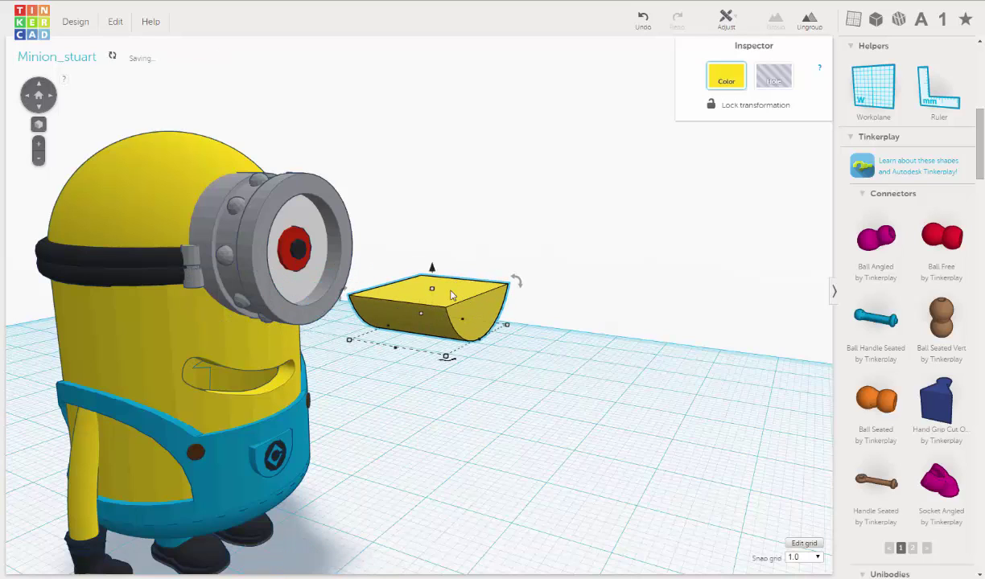
drag(451, 296, 491, 300)
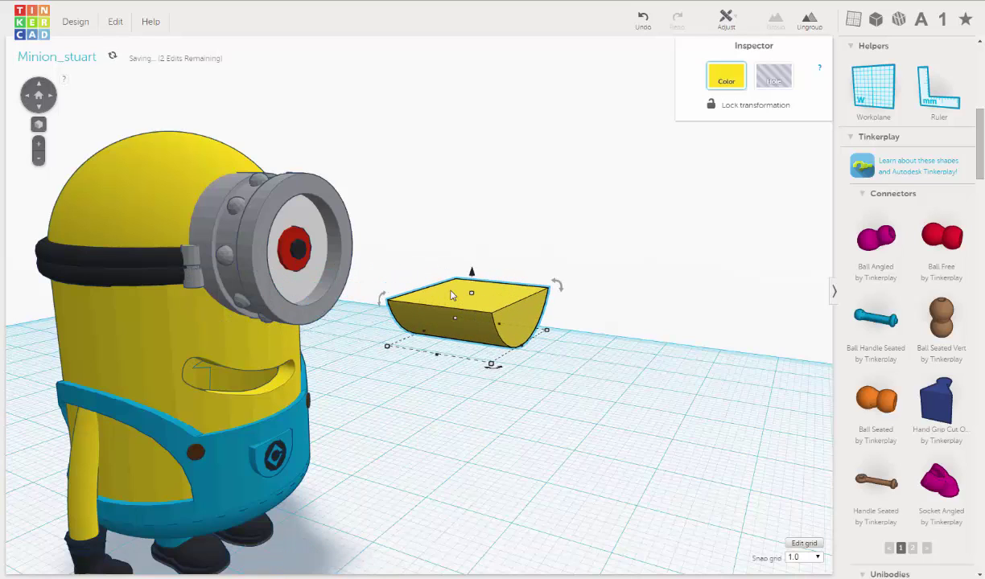
click(809, 21)
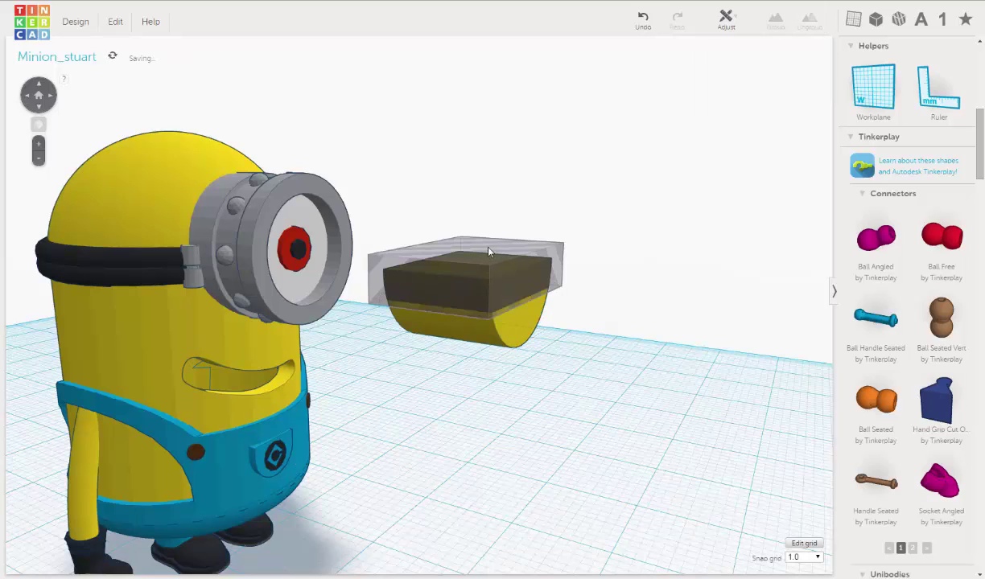
click(489, 251)
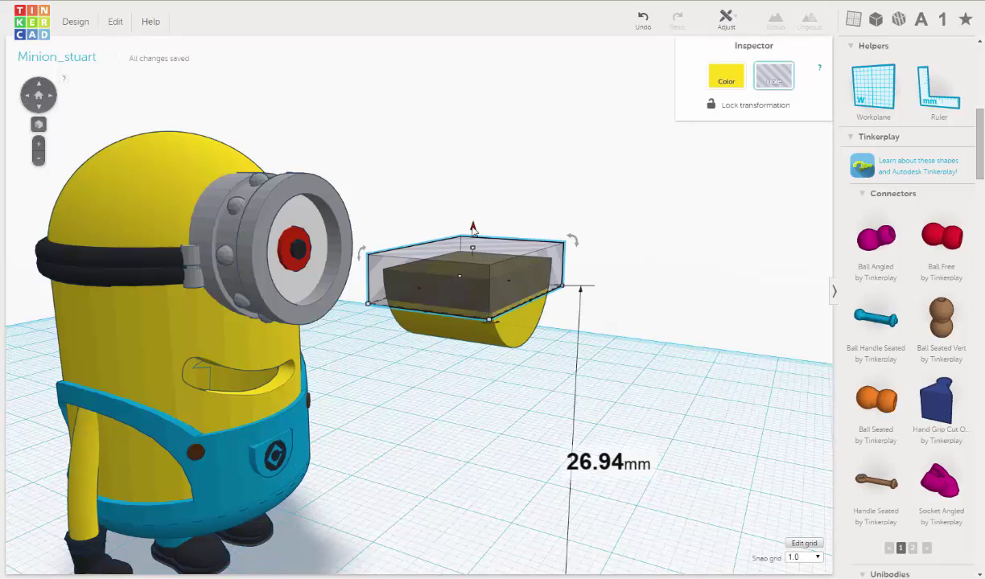
drag(473, 228, 473, 242)
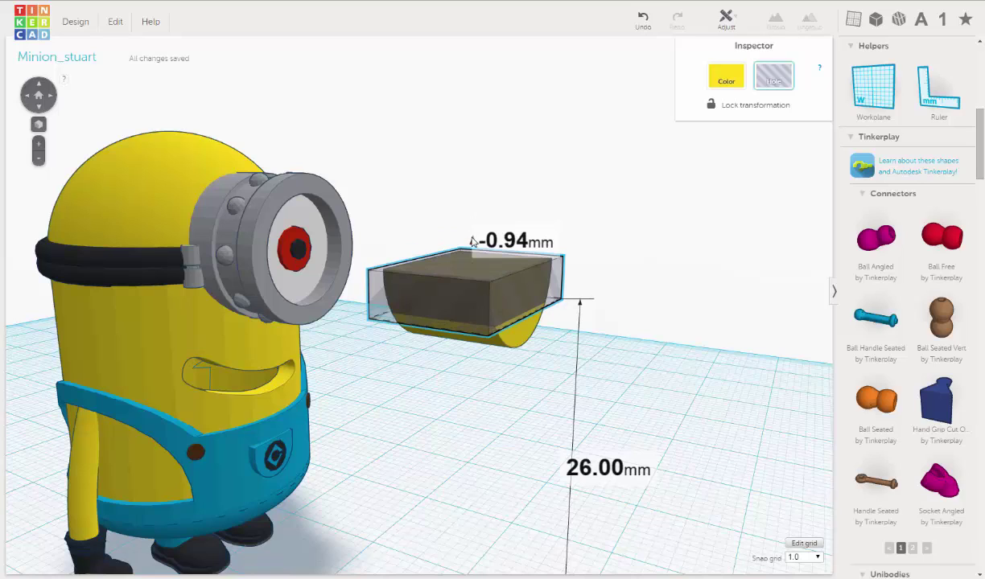
drag(473, 242, 474, 240)
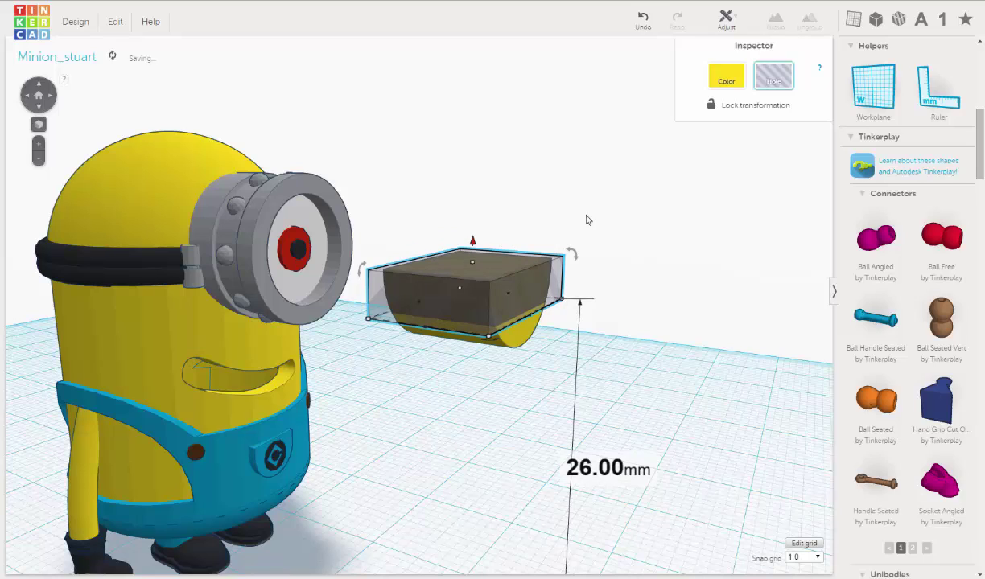
- Regroup the hole box with the half-cylinder and slide the eyelid back into the goggle
shift+click(524, 332)
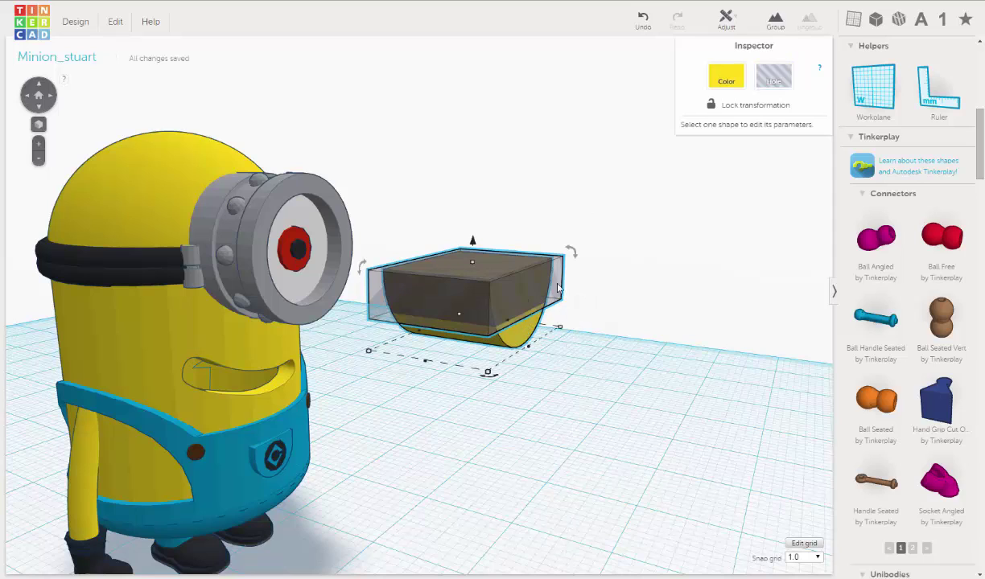
click(773, 23)
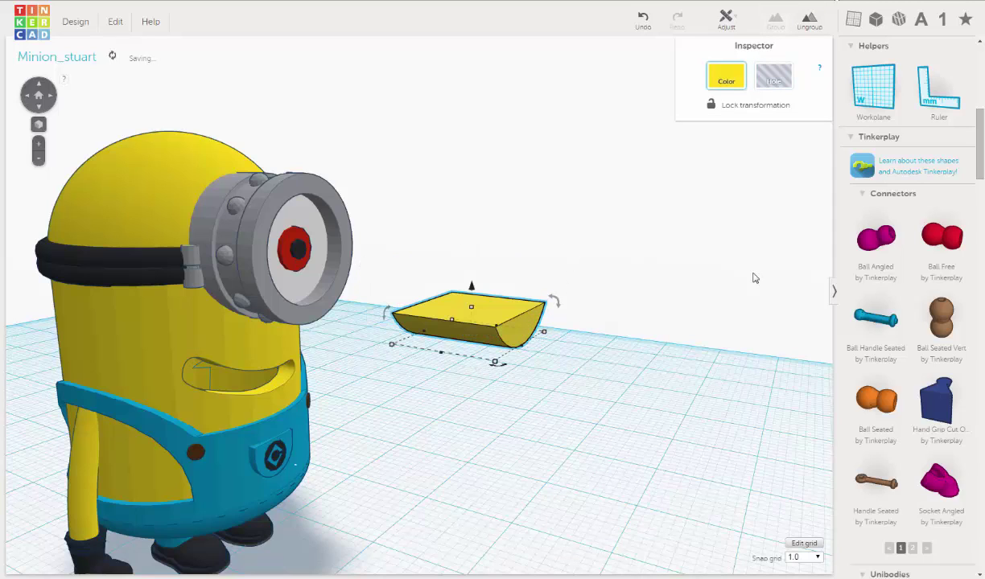
key(Left)
key(Left)
key(Left)
key(Left)
key(Left)
key(Left)
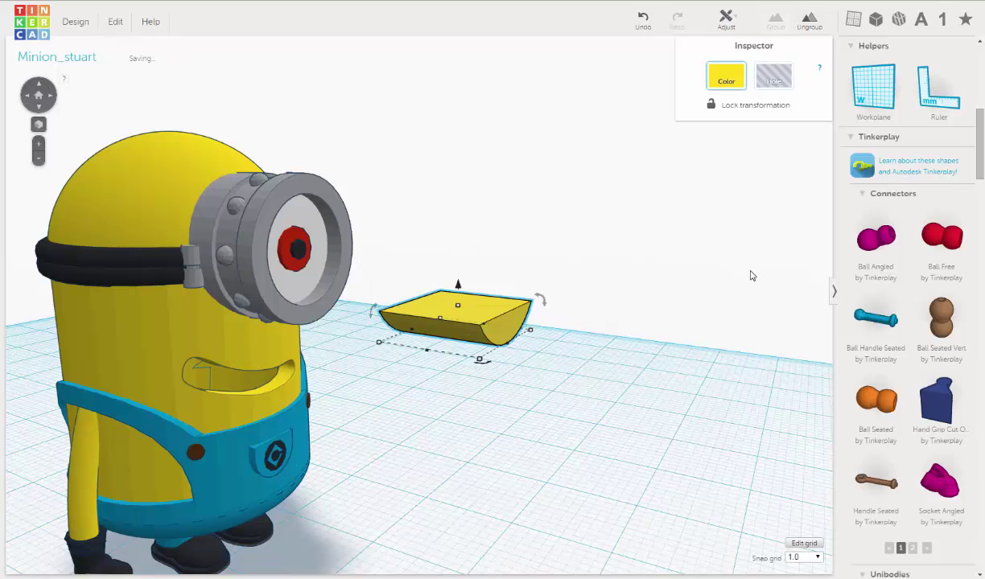
key(Left)
key(Left)
key(Left)
key(Left)
key(Left)
key(Left)
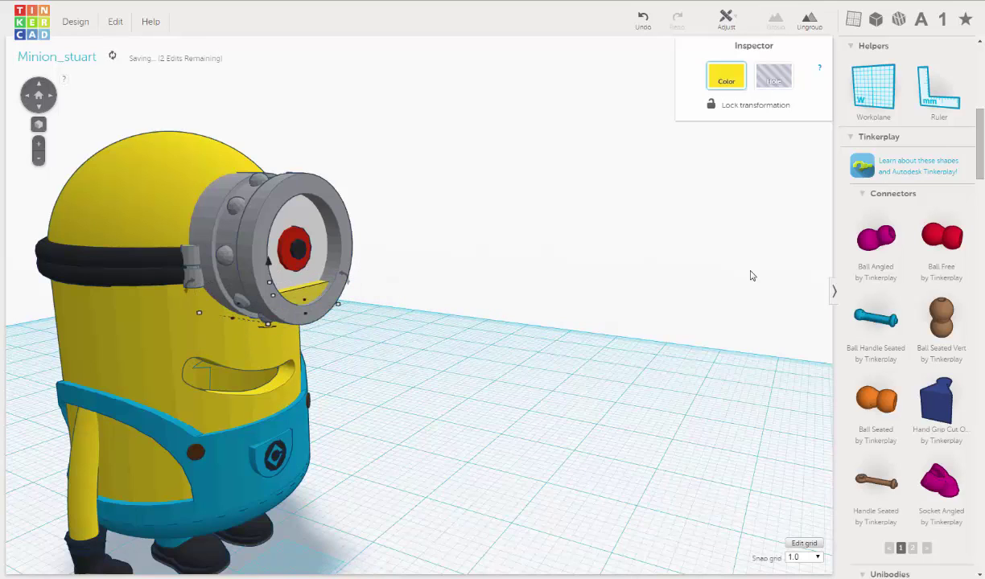
right_drag(495, 358, 456, 296)
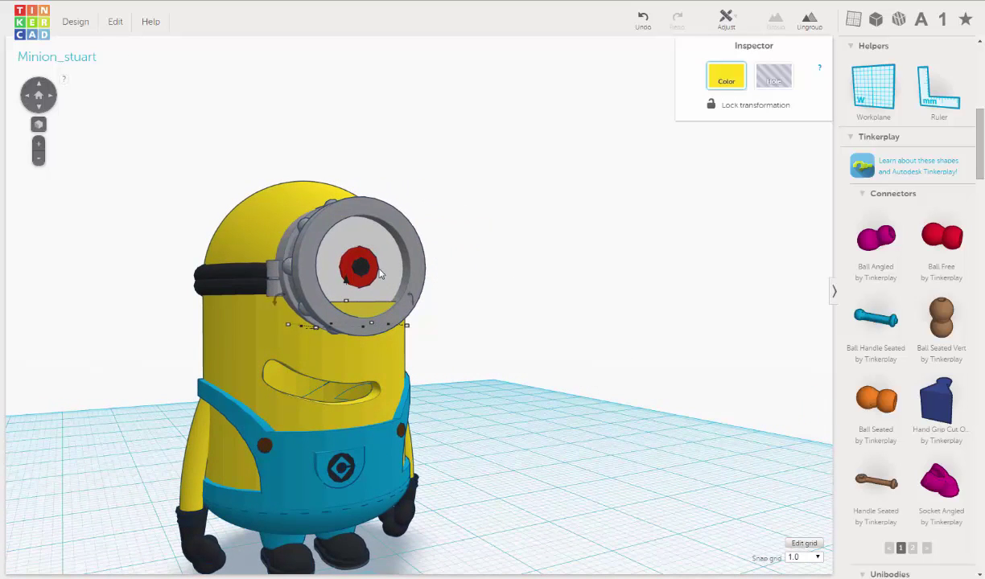
- Select the red iris and black pupil, set snap grid to 0.25, and nudge them left
click(375, 275)
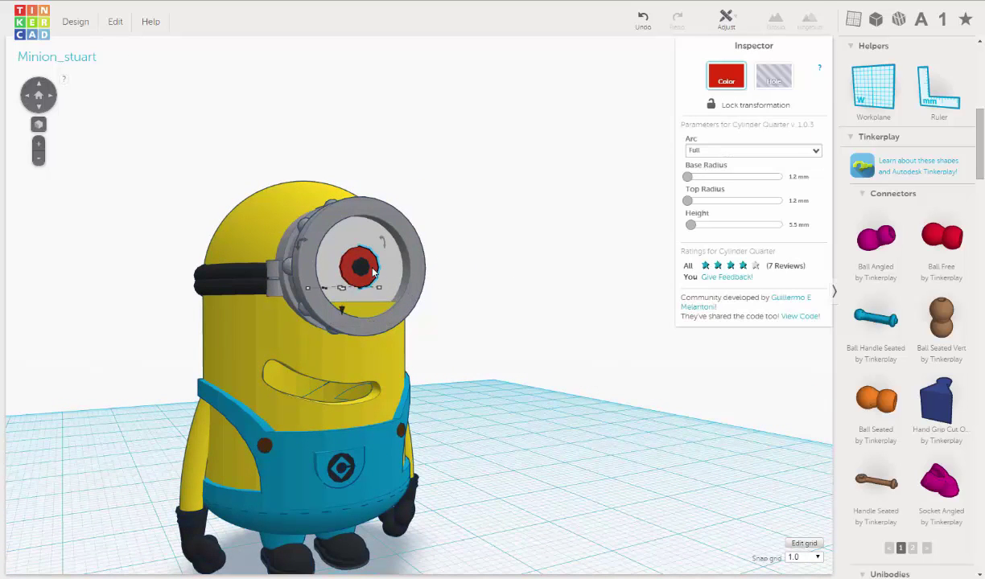
shift+click(363, 272)
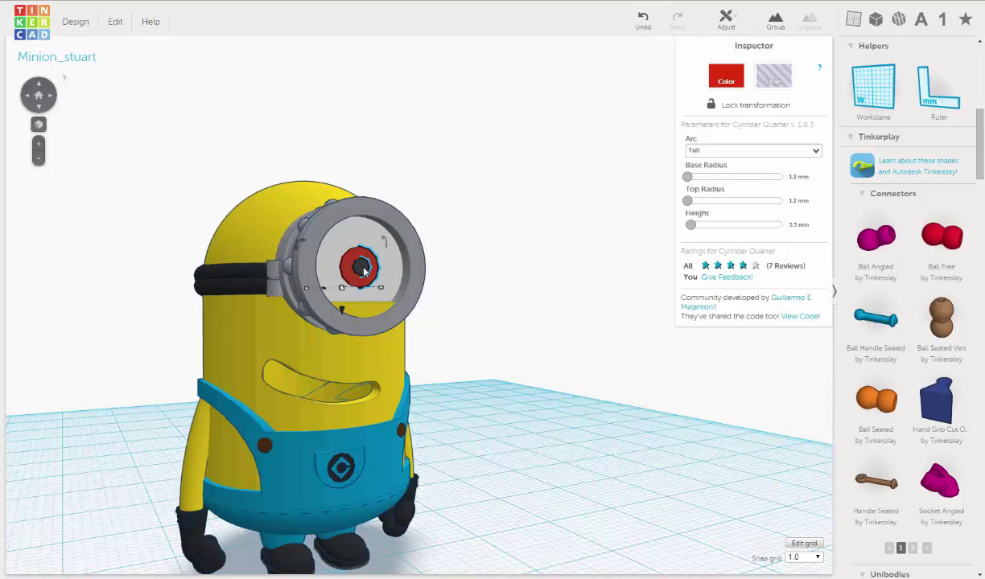
click(818, 556)
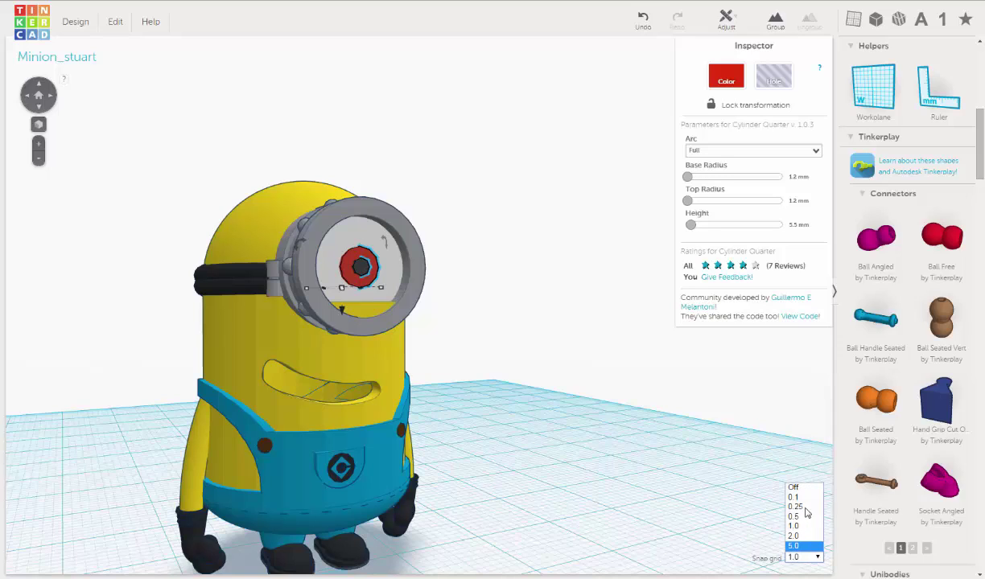
click(804, 507)
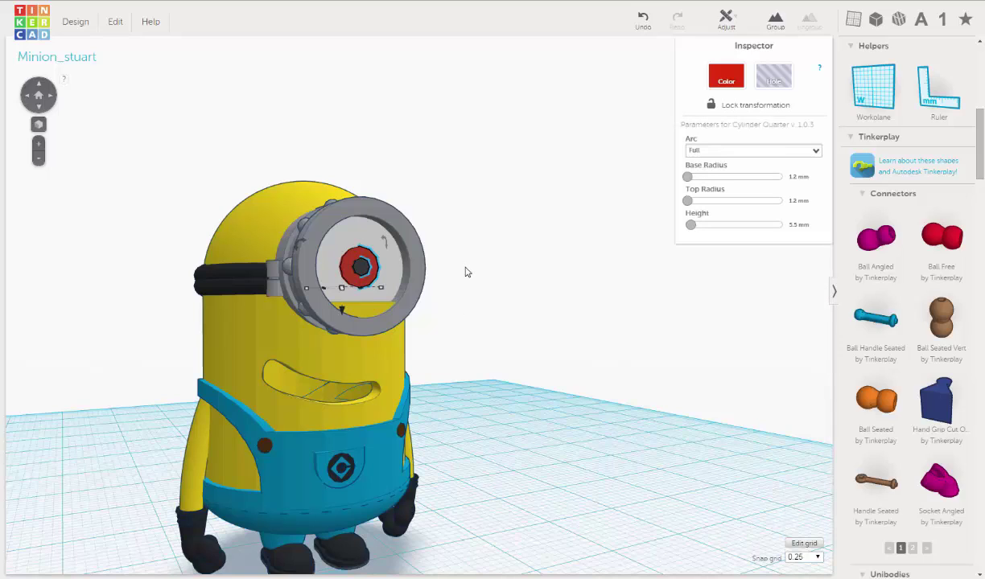
key(Left)
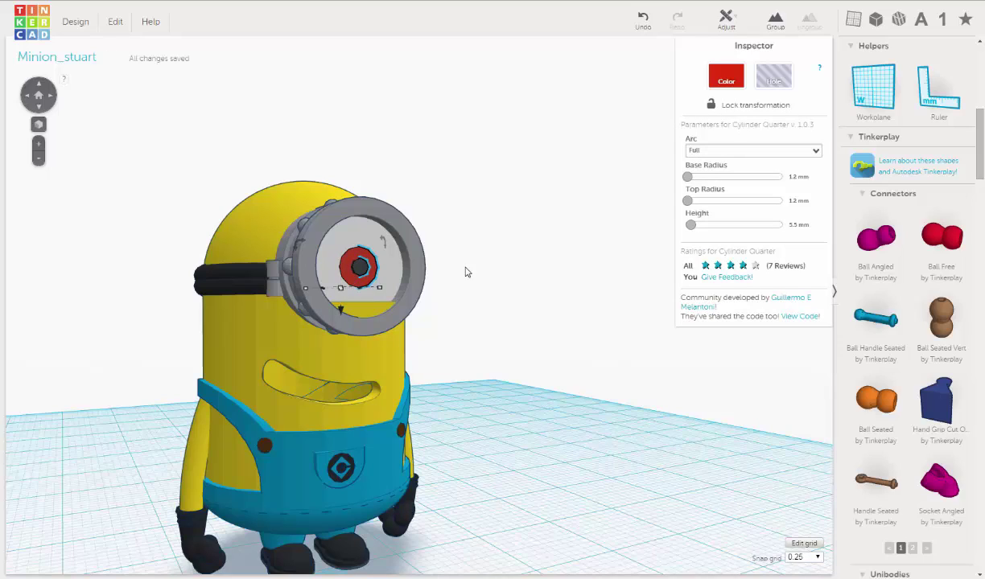
- Nudge the iris and pupil right and raise them about 1 mm
key(Right)
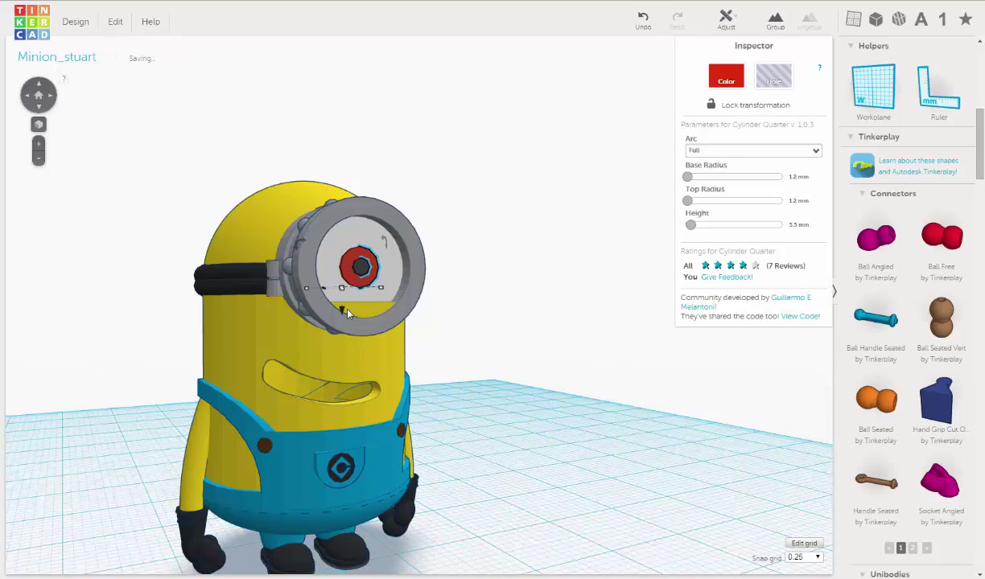
mouse_move(341, 312)
drag(342, 312, 343, 301)
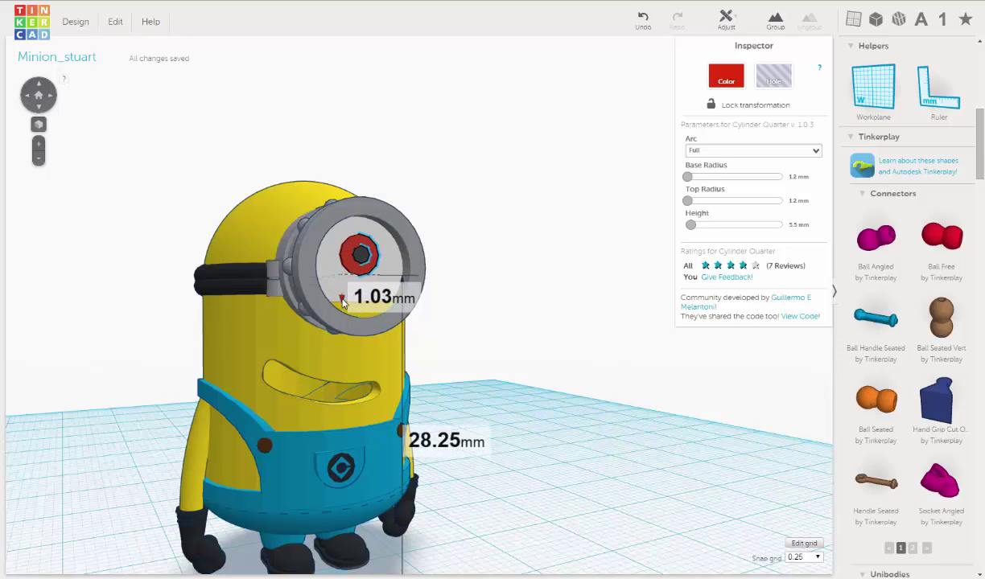
click(451, 322)
right_drag(479, 330, 499, 316)
scroll(497, 327, down, 3)
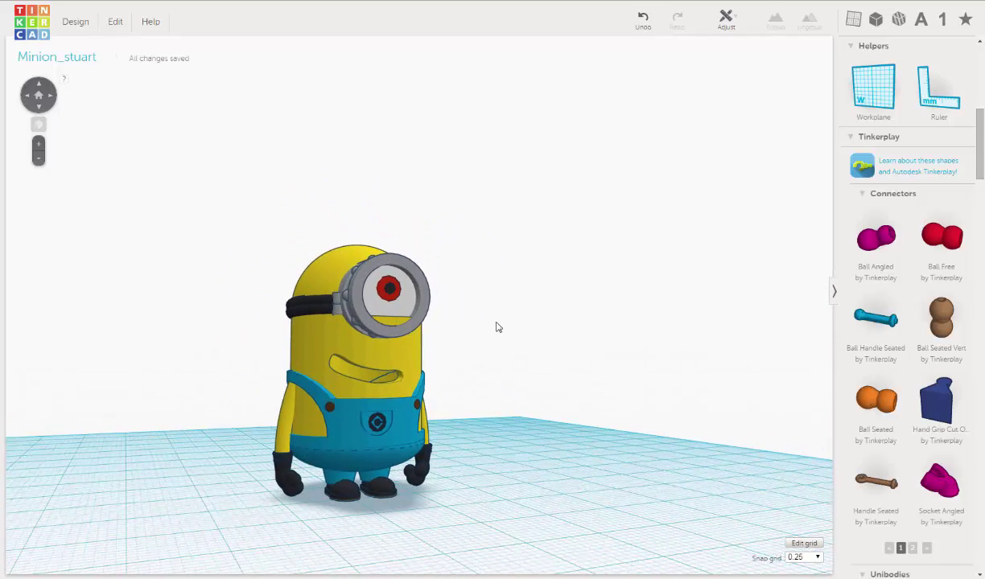
scroll(390, 294, up, 2)
- Shift the black pupil and red iris two nudges further right
click(383, 283)
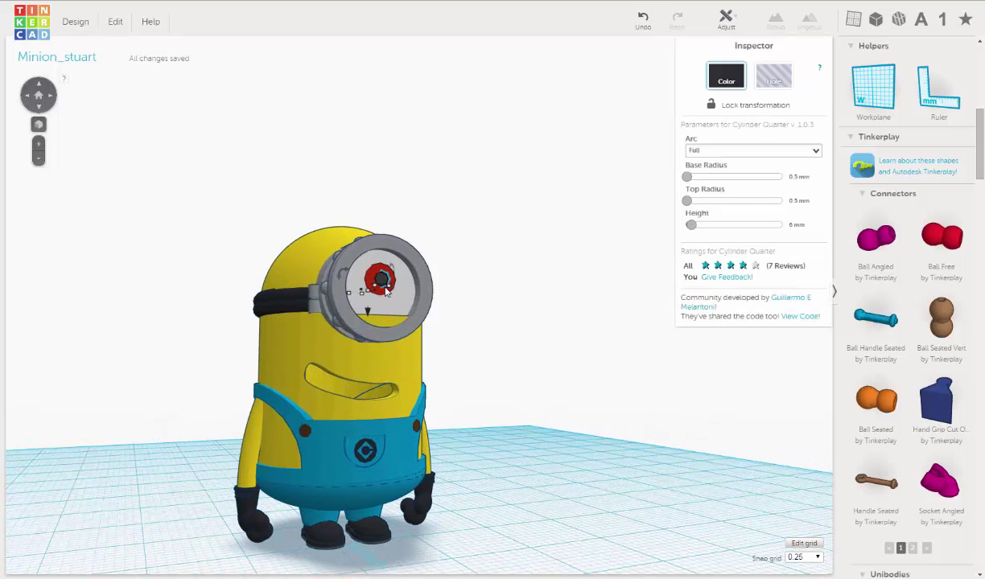
shift+click(409, 296)
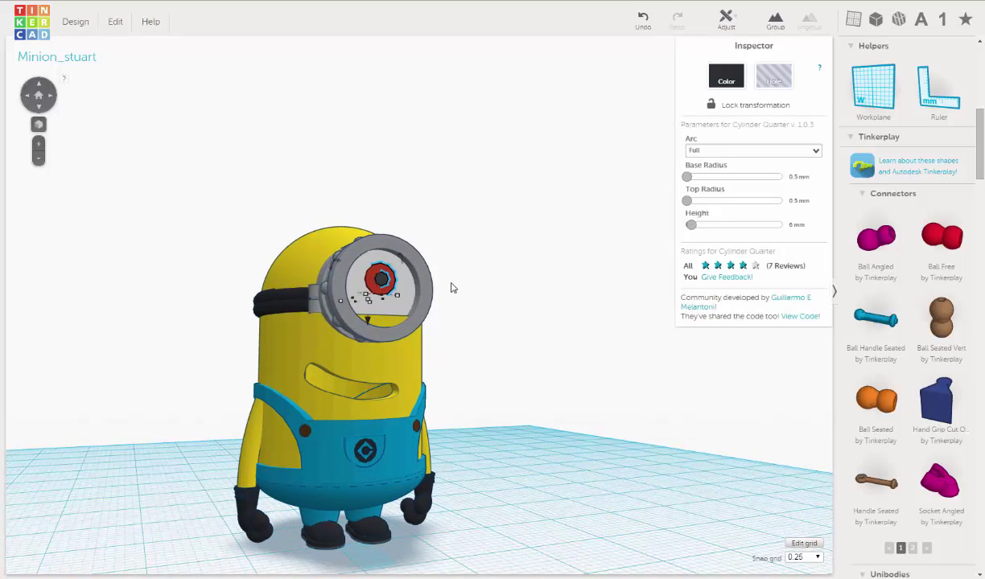
key(Right)
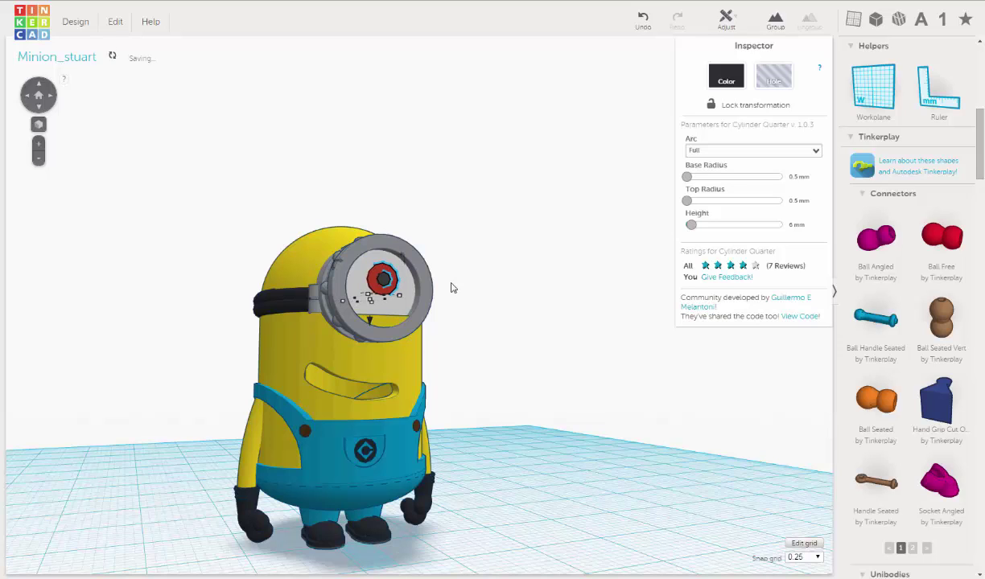
key(Right)
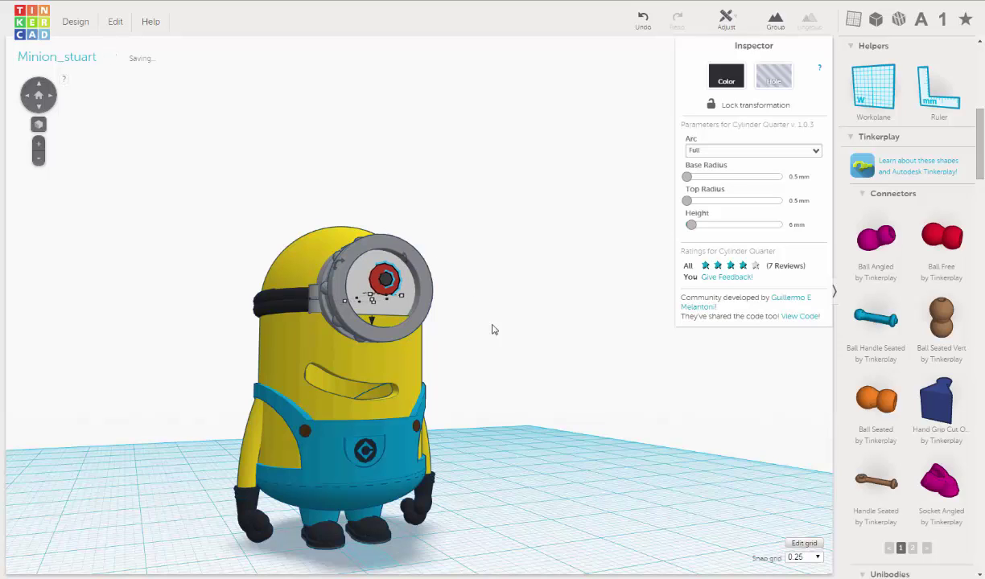
click(477, 320)
right_drag(438, 348, 522, 337)
scroll(481, 364, up, 2)
scroll(495, 366, down, 2)
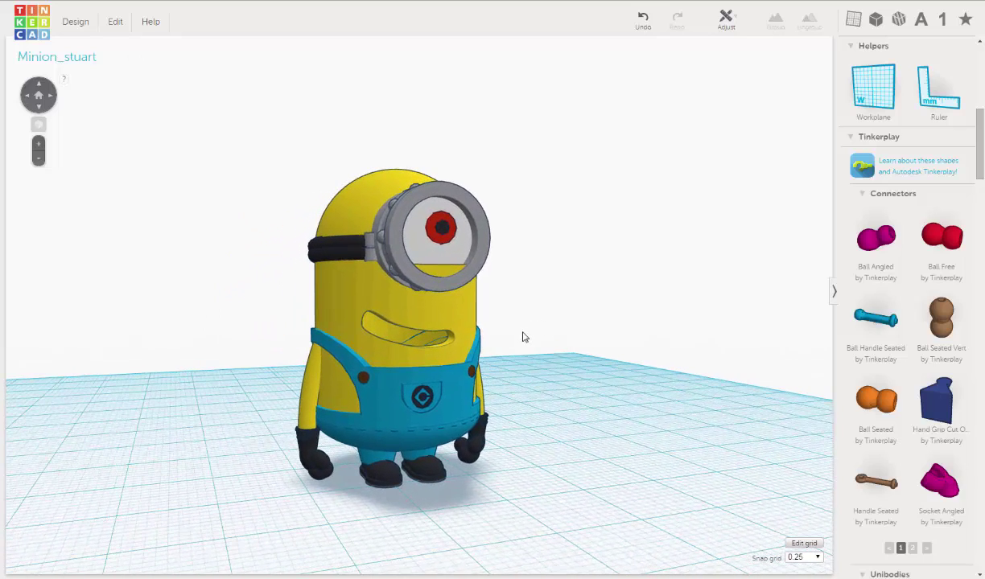
right_drag(406, 332, 348, 389)
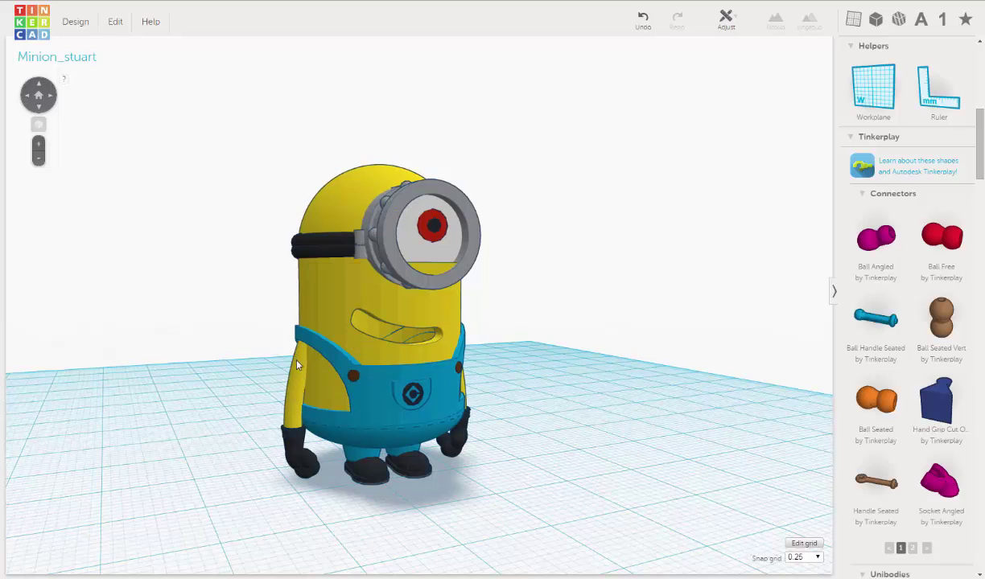